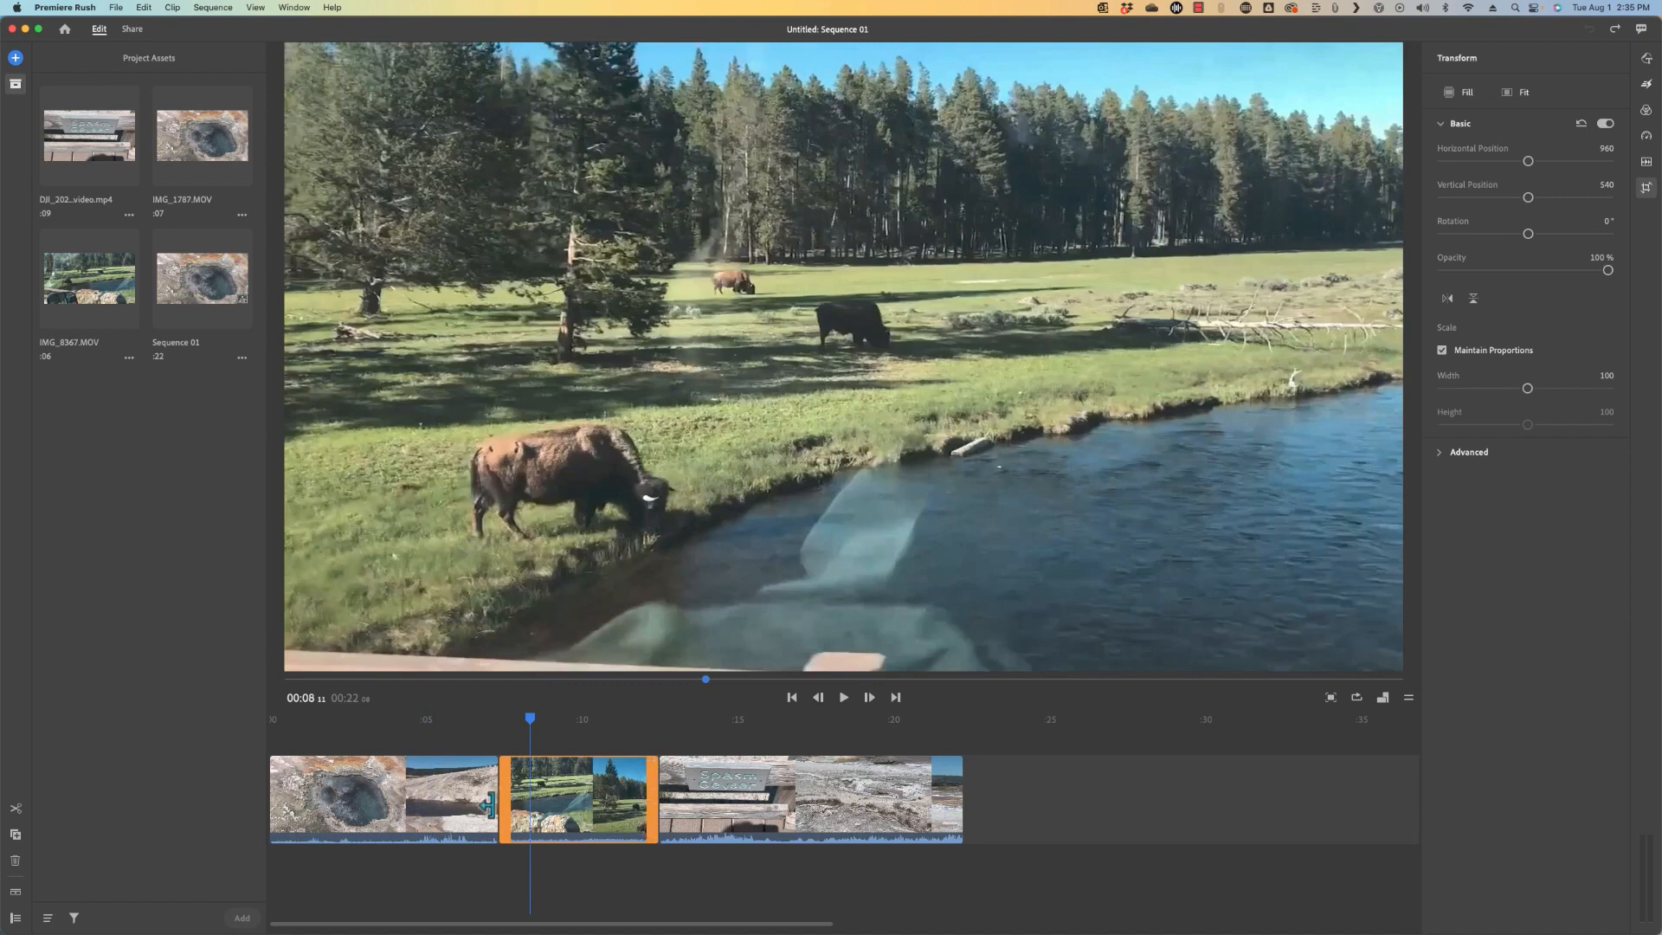
- Select the hot spring, bison and geyser clips on the timeline in turn to preview their frames
click(438, 800)
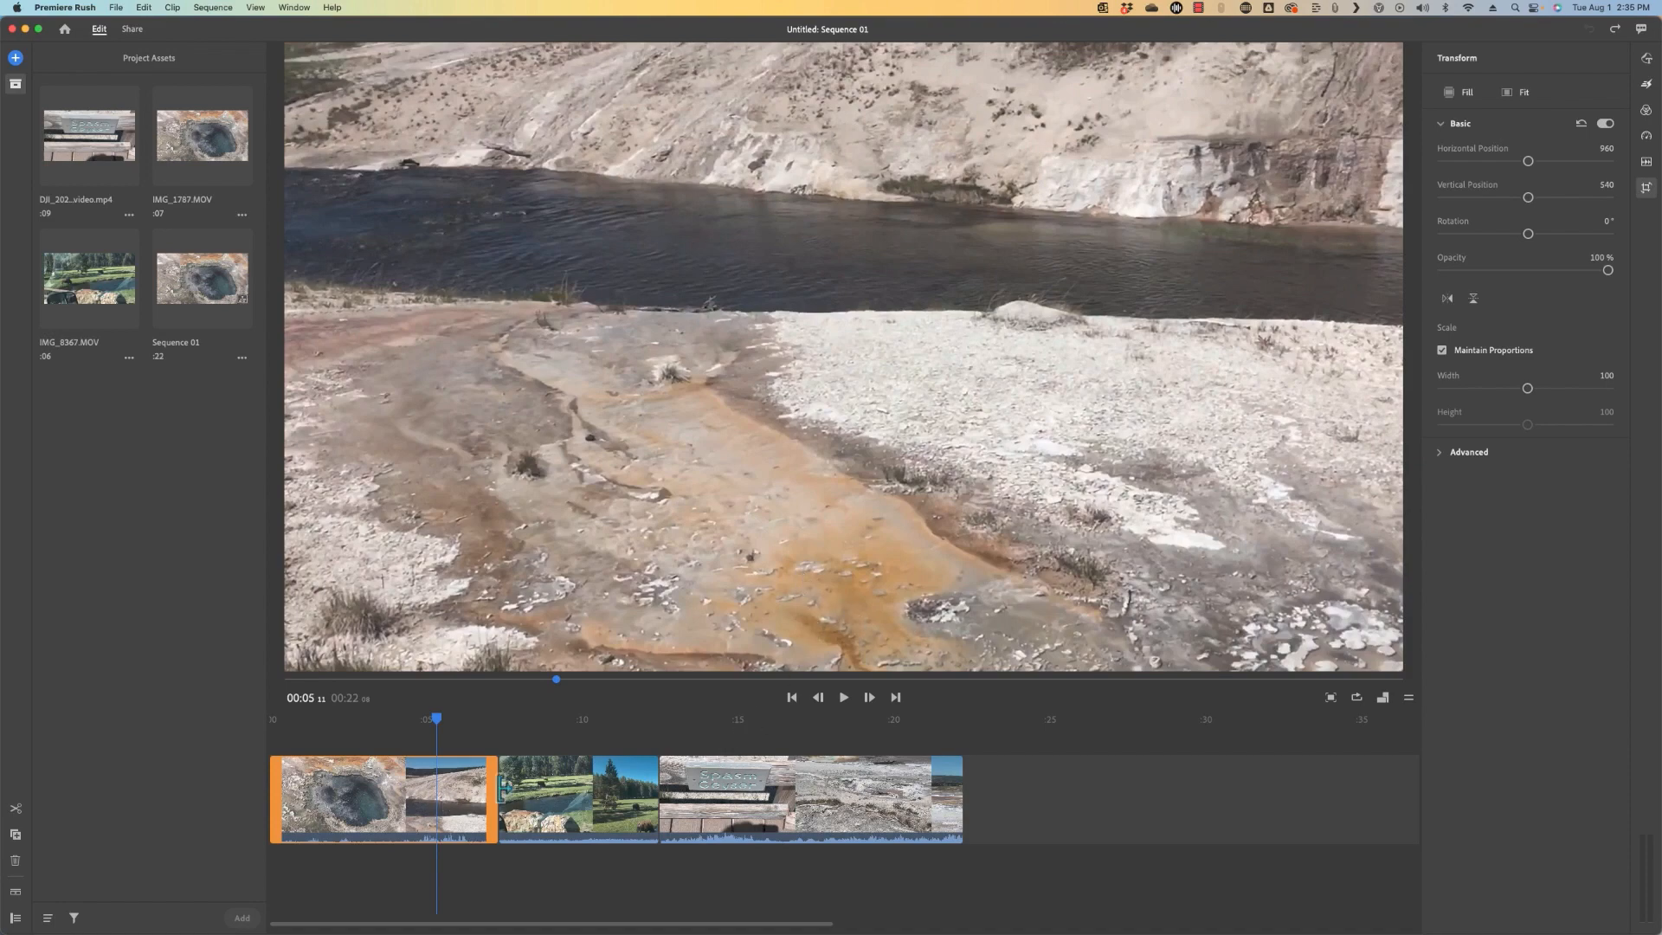
click(569, 787)
click(783, 789)
click(583, 799)
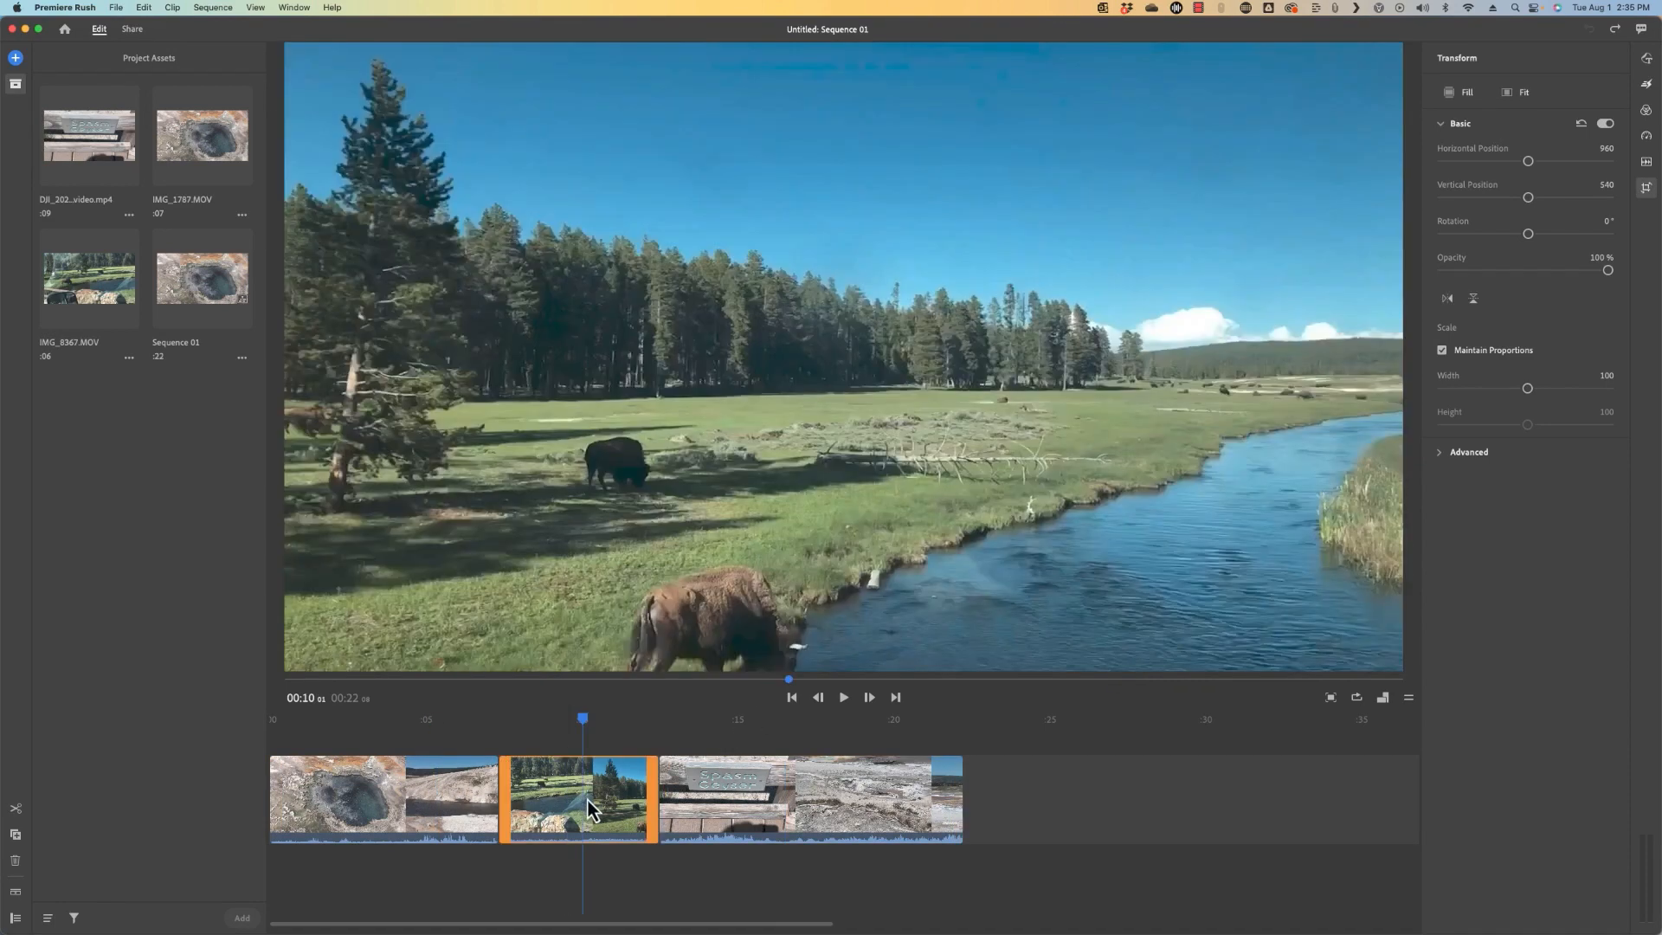
click(839, 796)
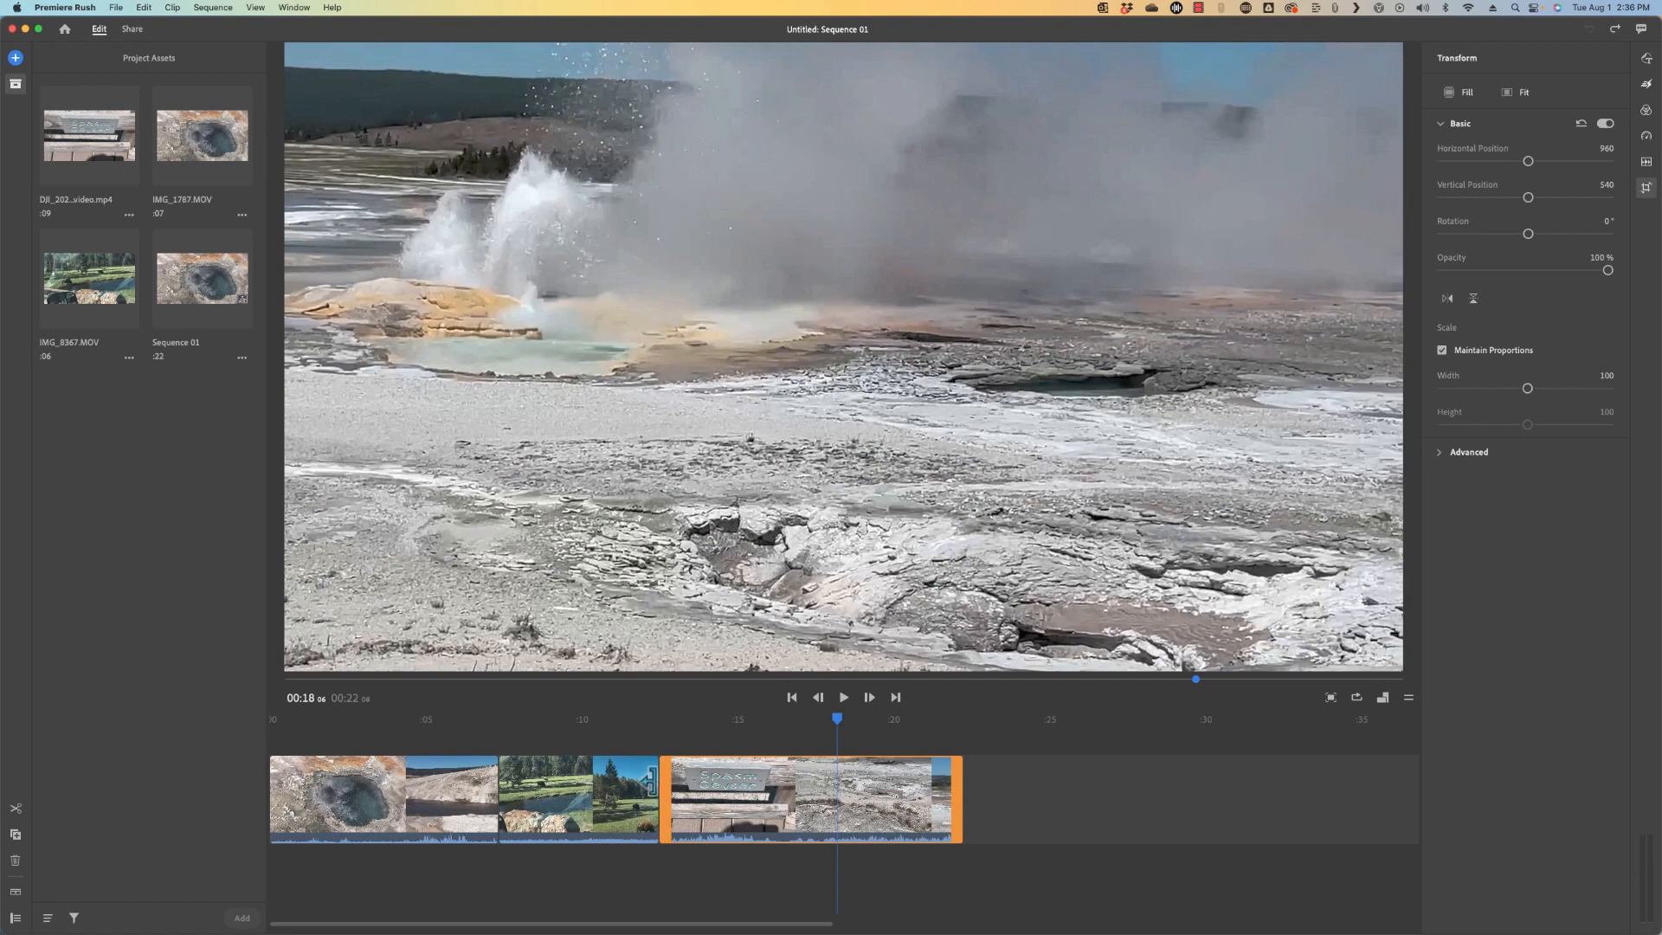
click(606, 809)
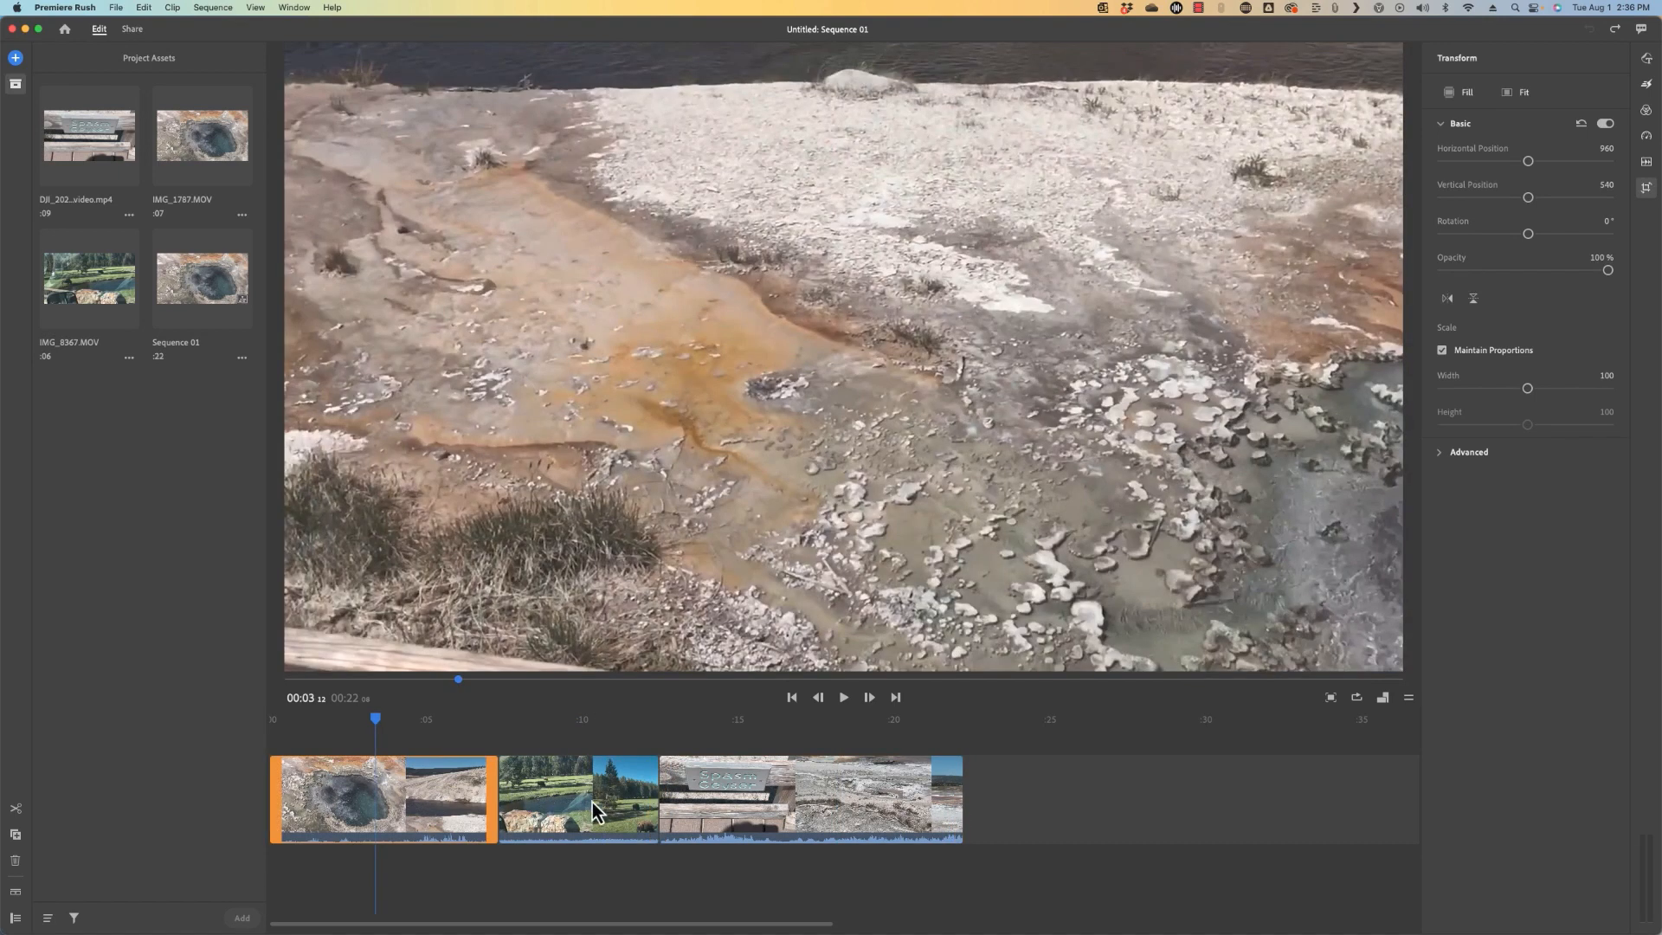
click(592, 812)
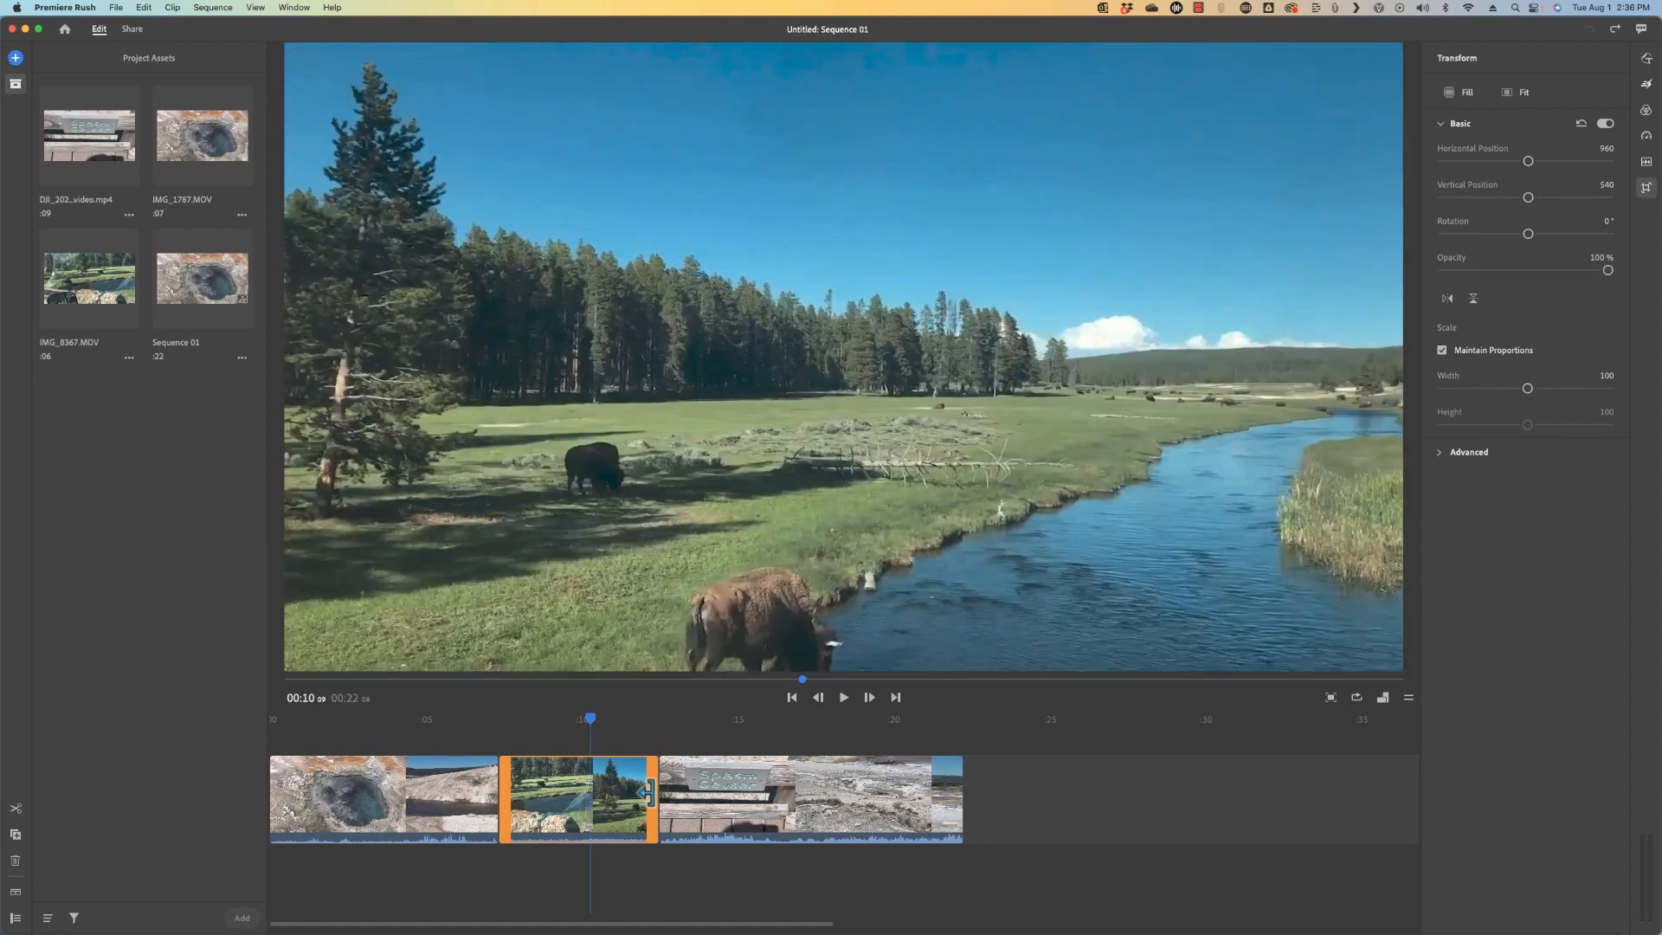
- Trim the end of the bison river clip in stages until less than one second of it remains
drag(647, 793, 759, 799)
drag(616, 800, 551, 804)
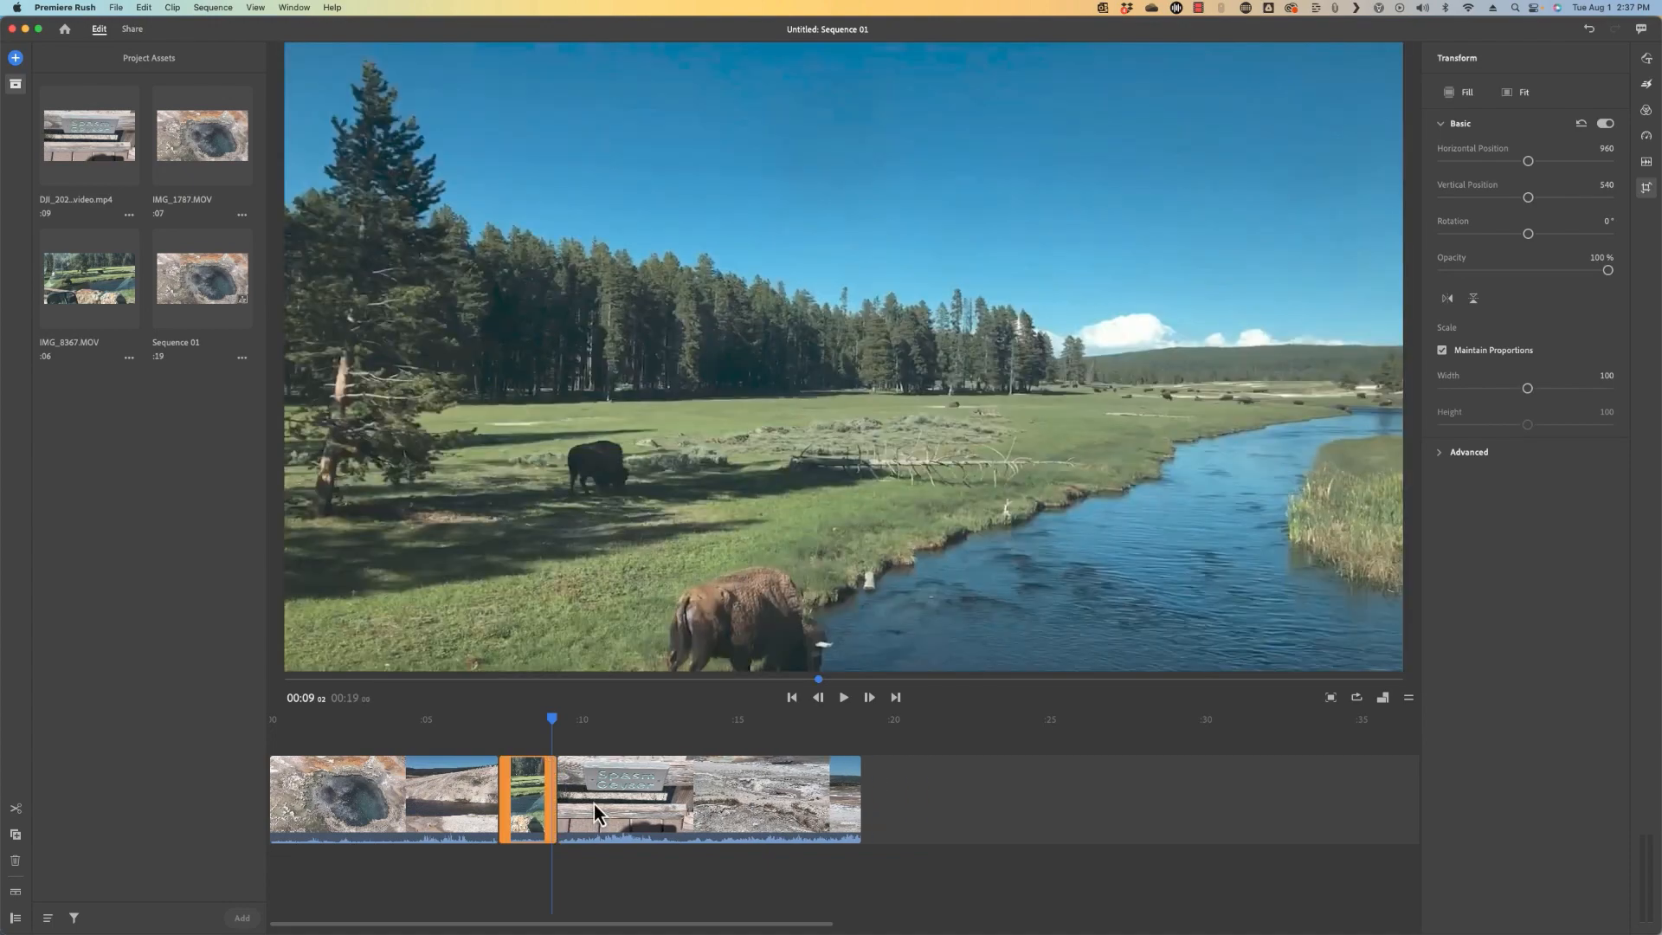
click(625, 736)
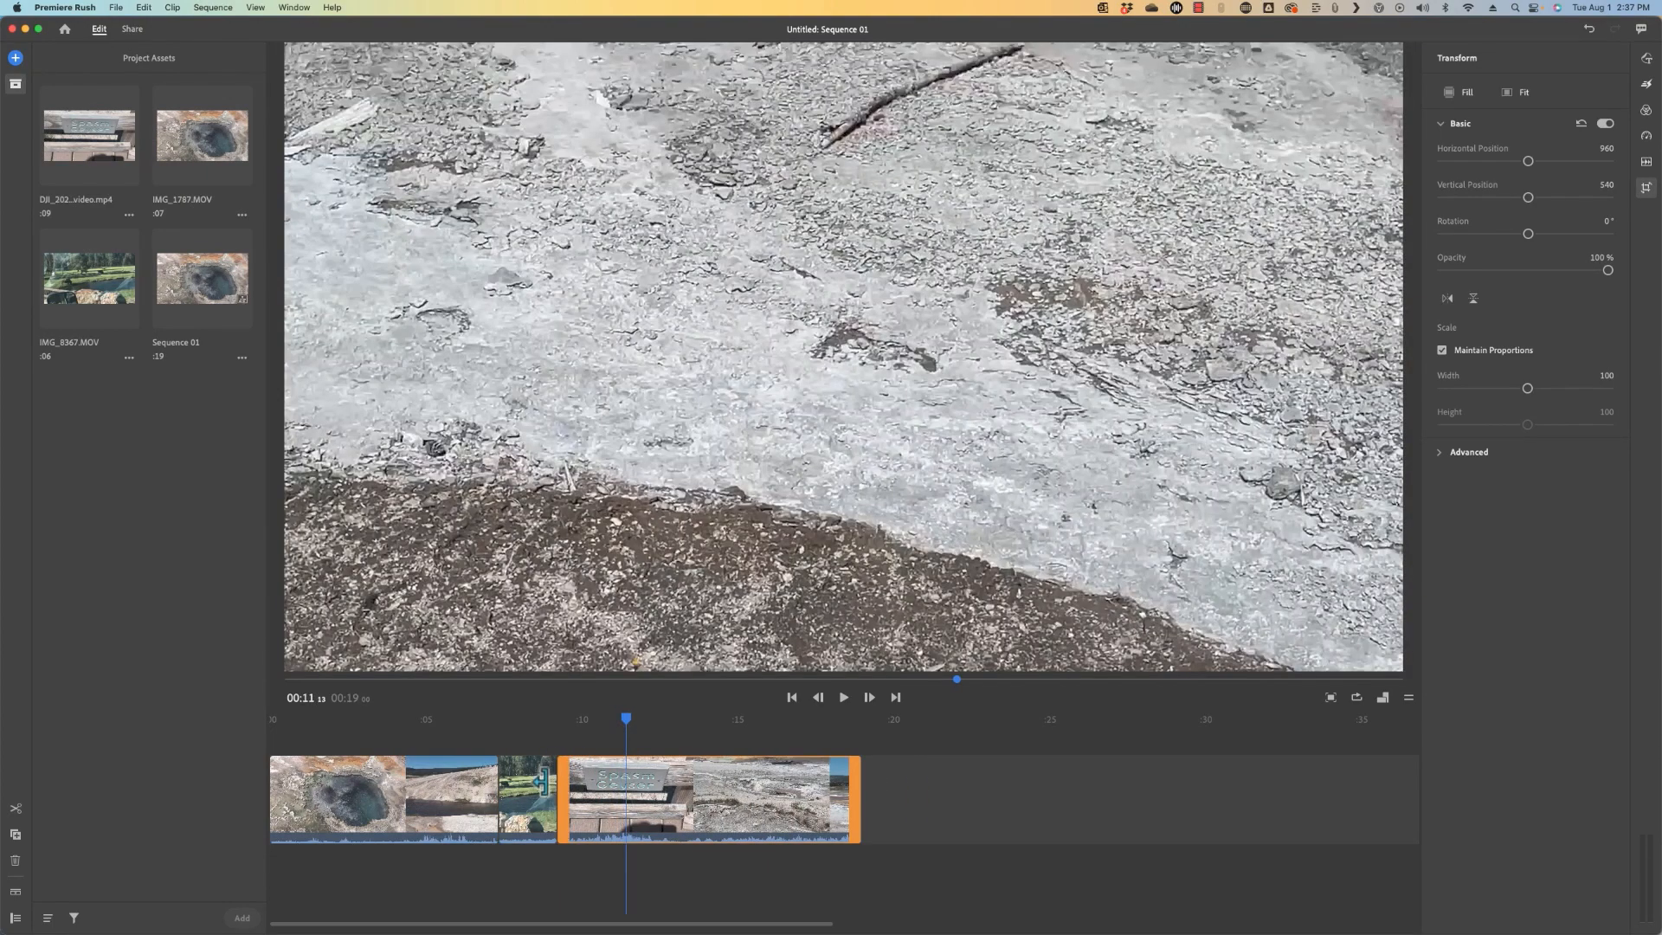
click(543, 783)
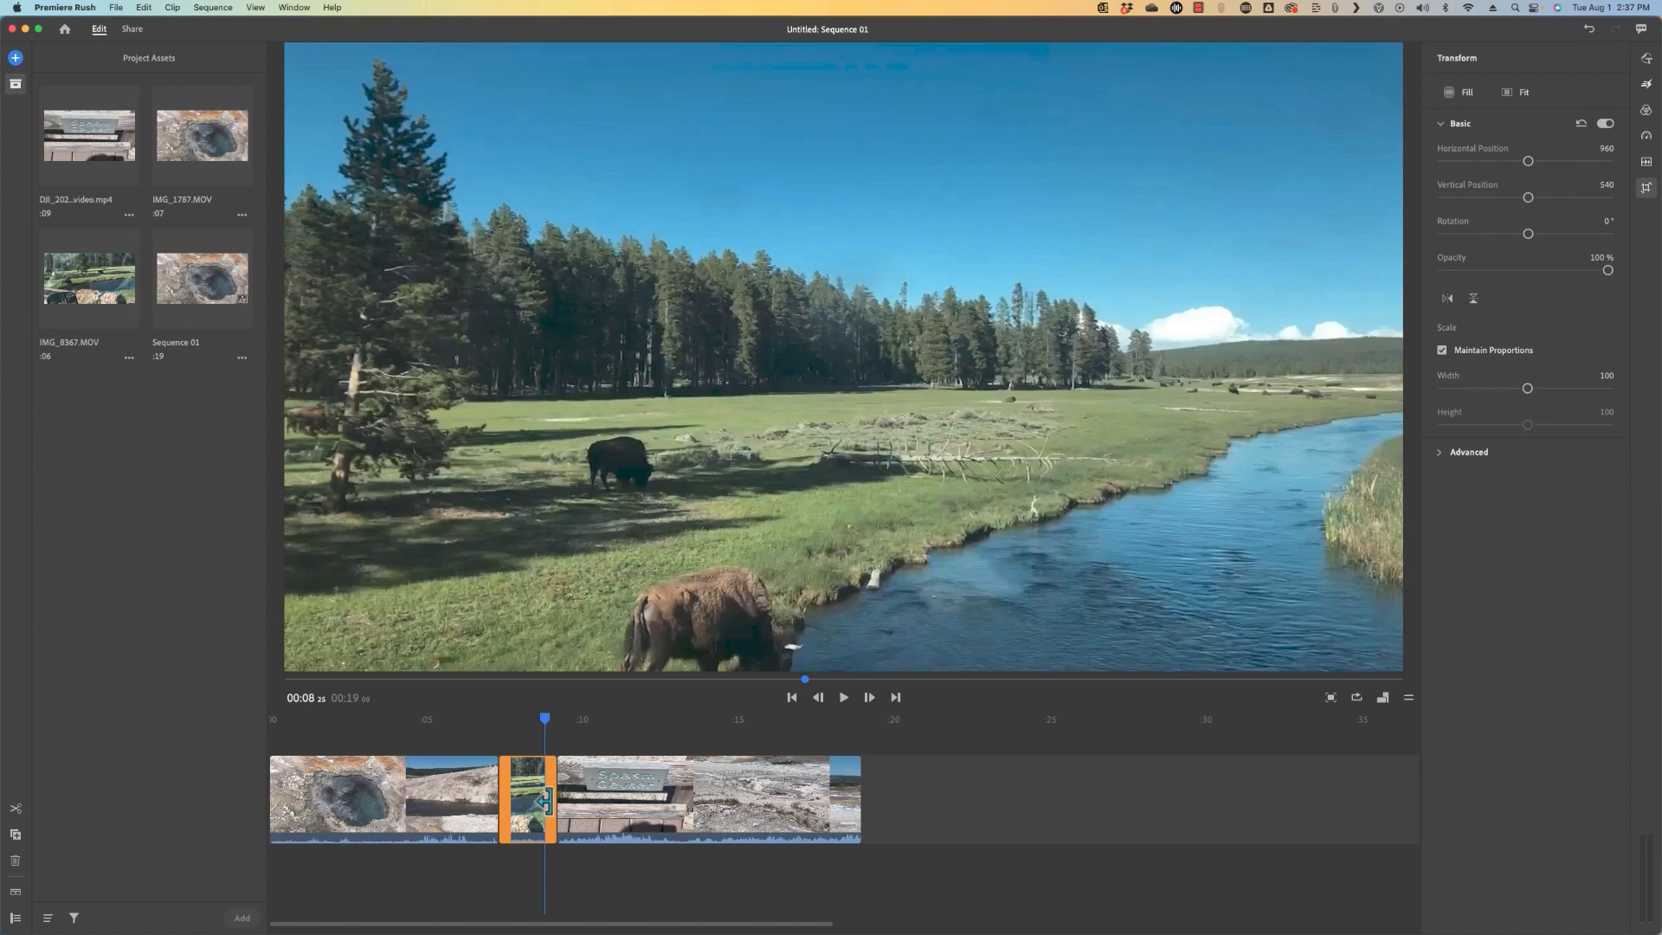
mouse_move(548, 798)
mouse_down()
mouse_move(506, 812)
mouse_move(524, 818)
mouse_up()
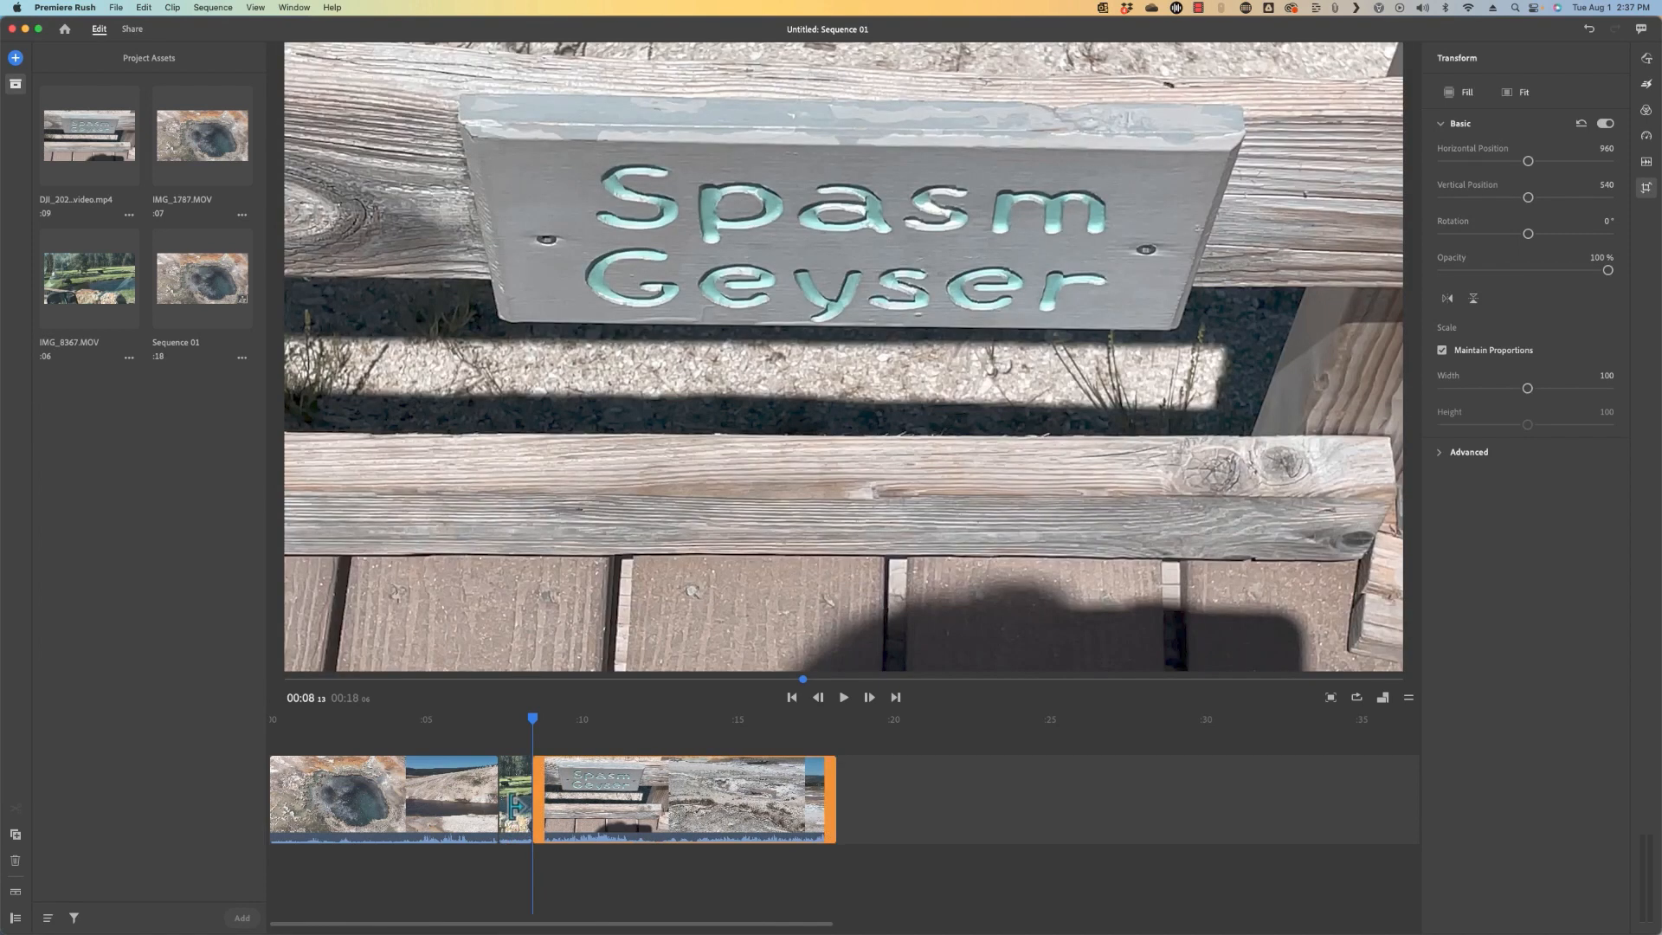
click(522, 815)
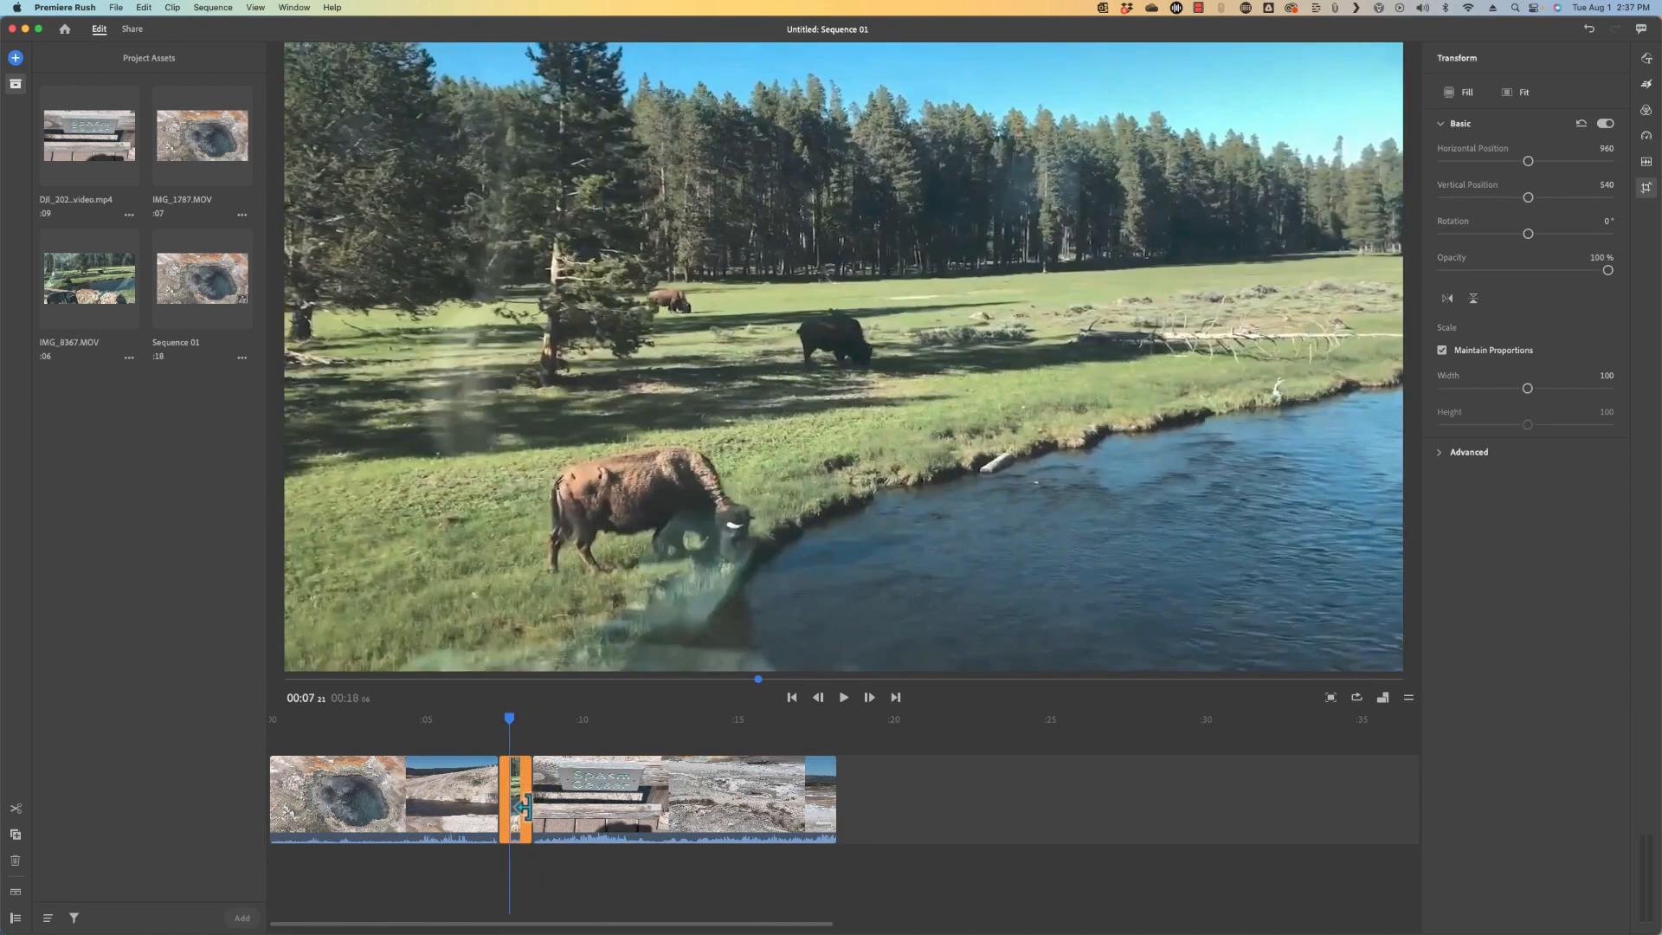
drag(516, 809, 515, 832)
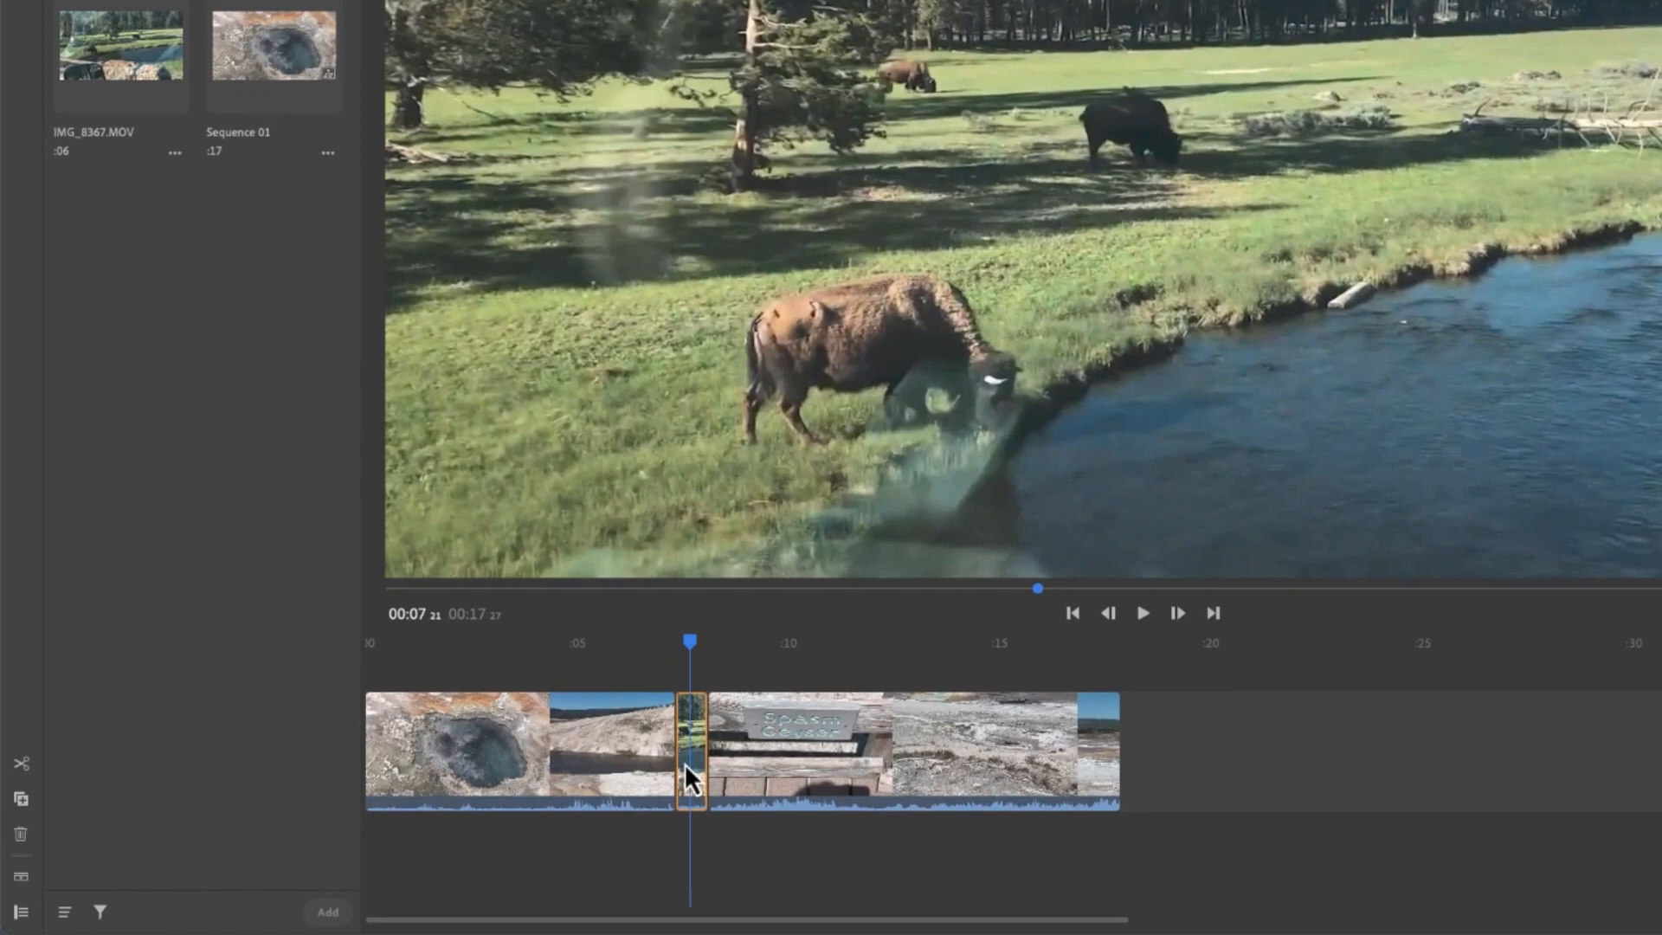
- Trim about 2.5 seconds off the start of the Spasm Geyser clip
drag(703, 758, 706, 757)
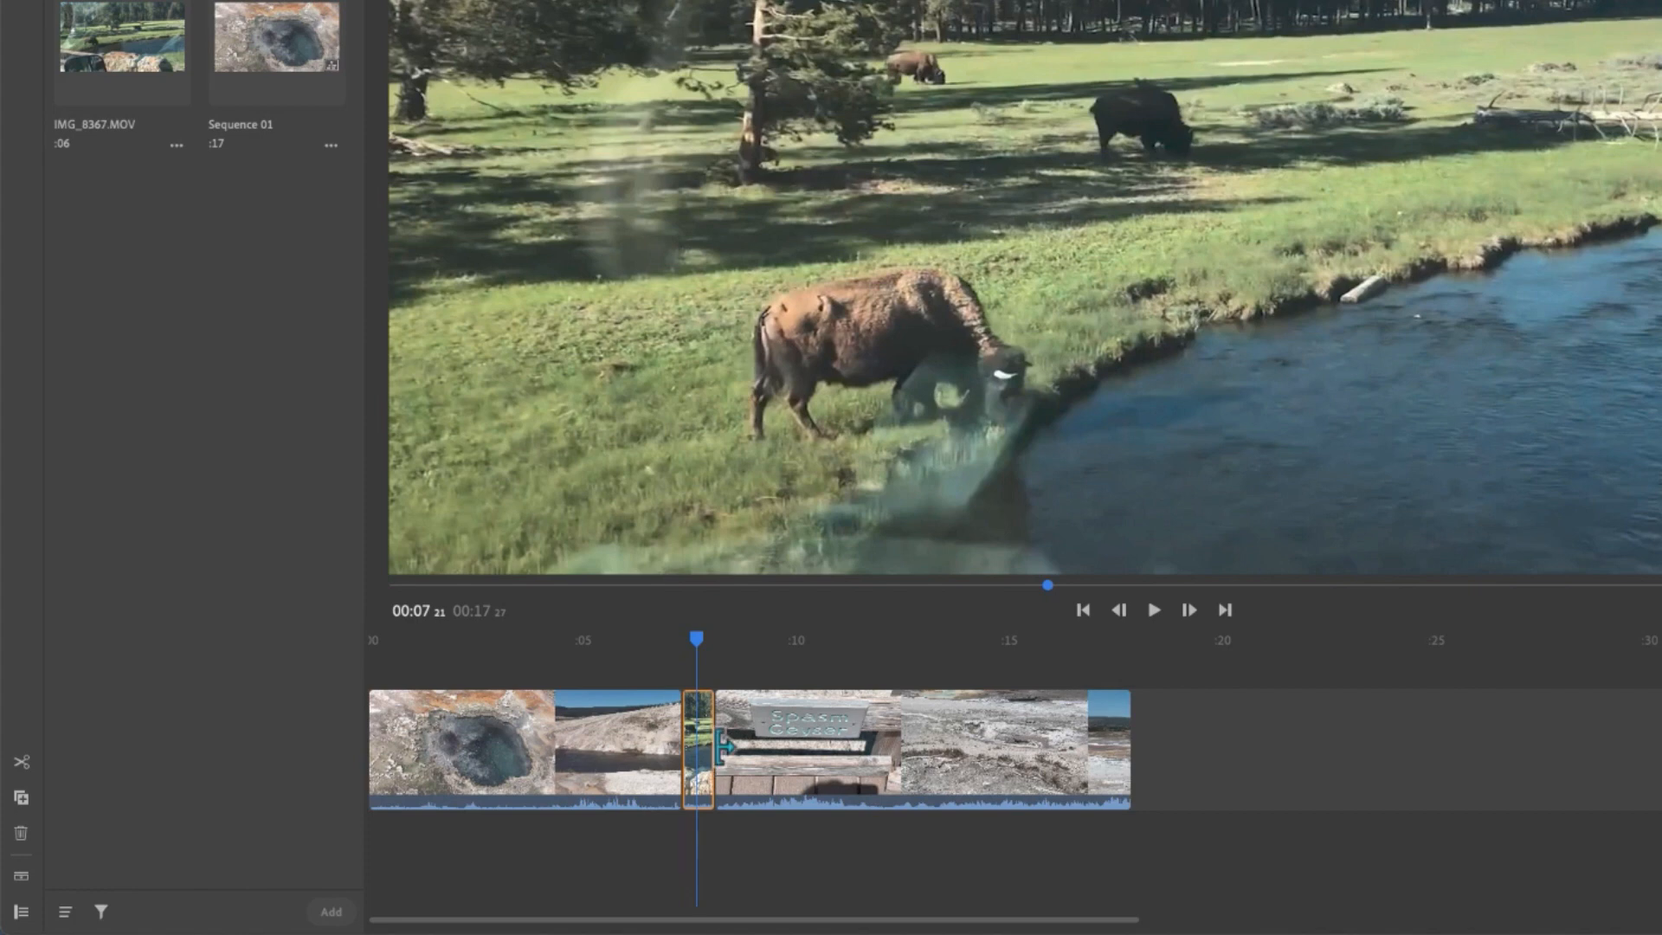
drag(723, 746, 822, 746)
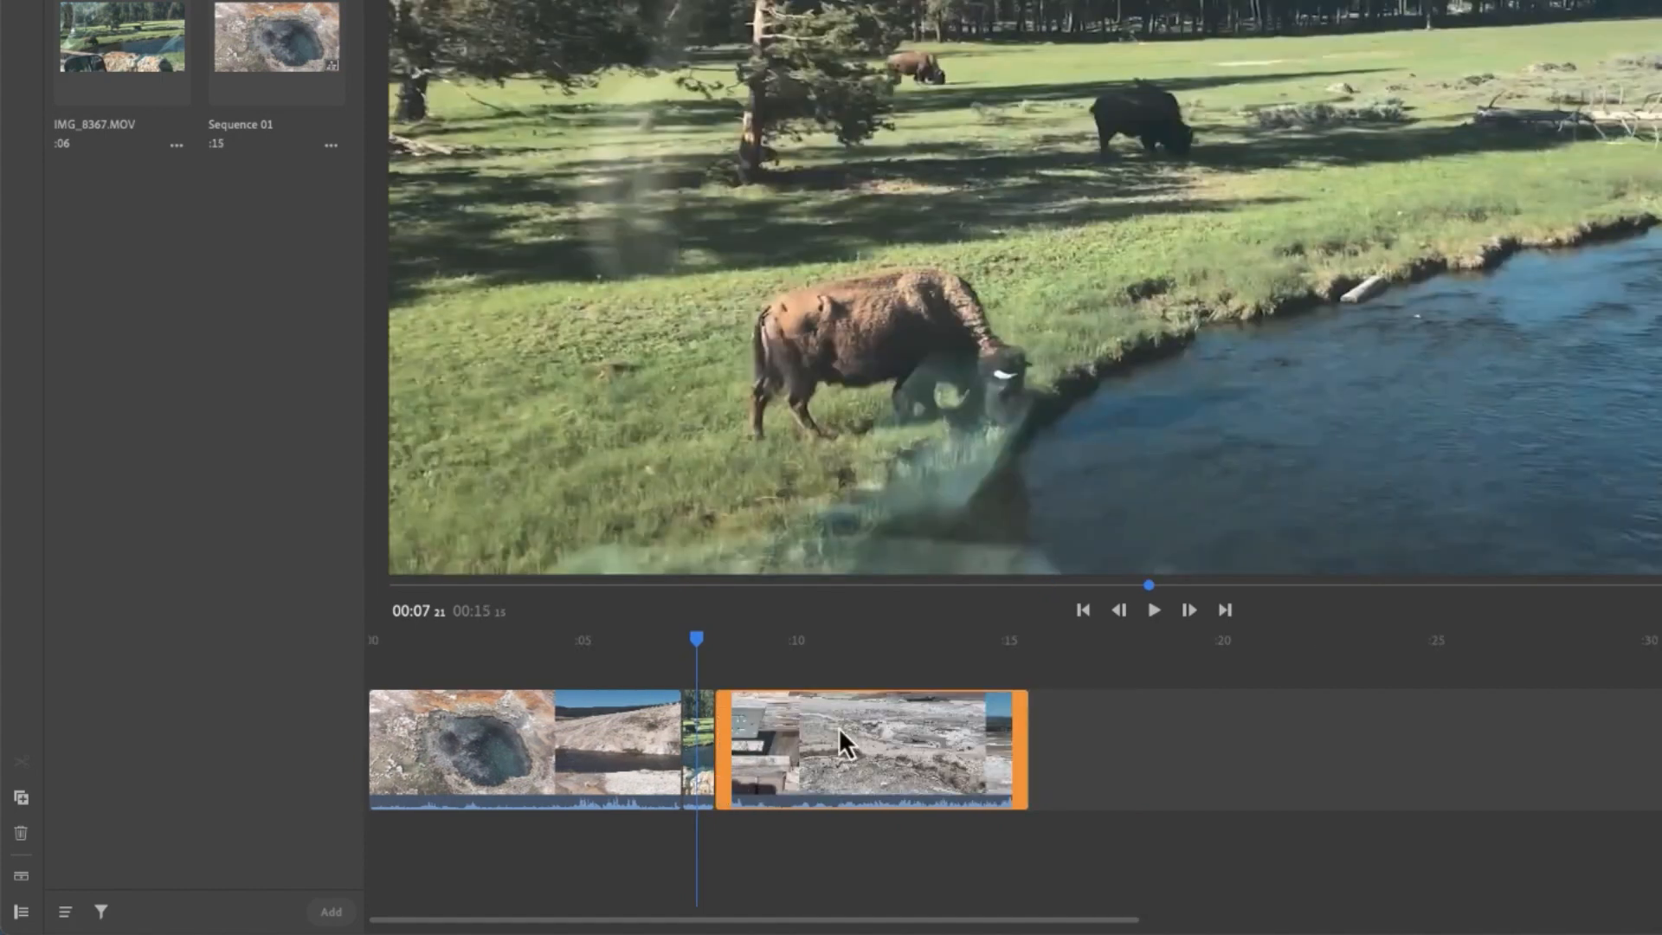
- Move the short bison clip behind the geyser clip to the end of the sequence and park the playhead on it
click(693, 751)
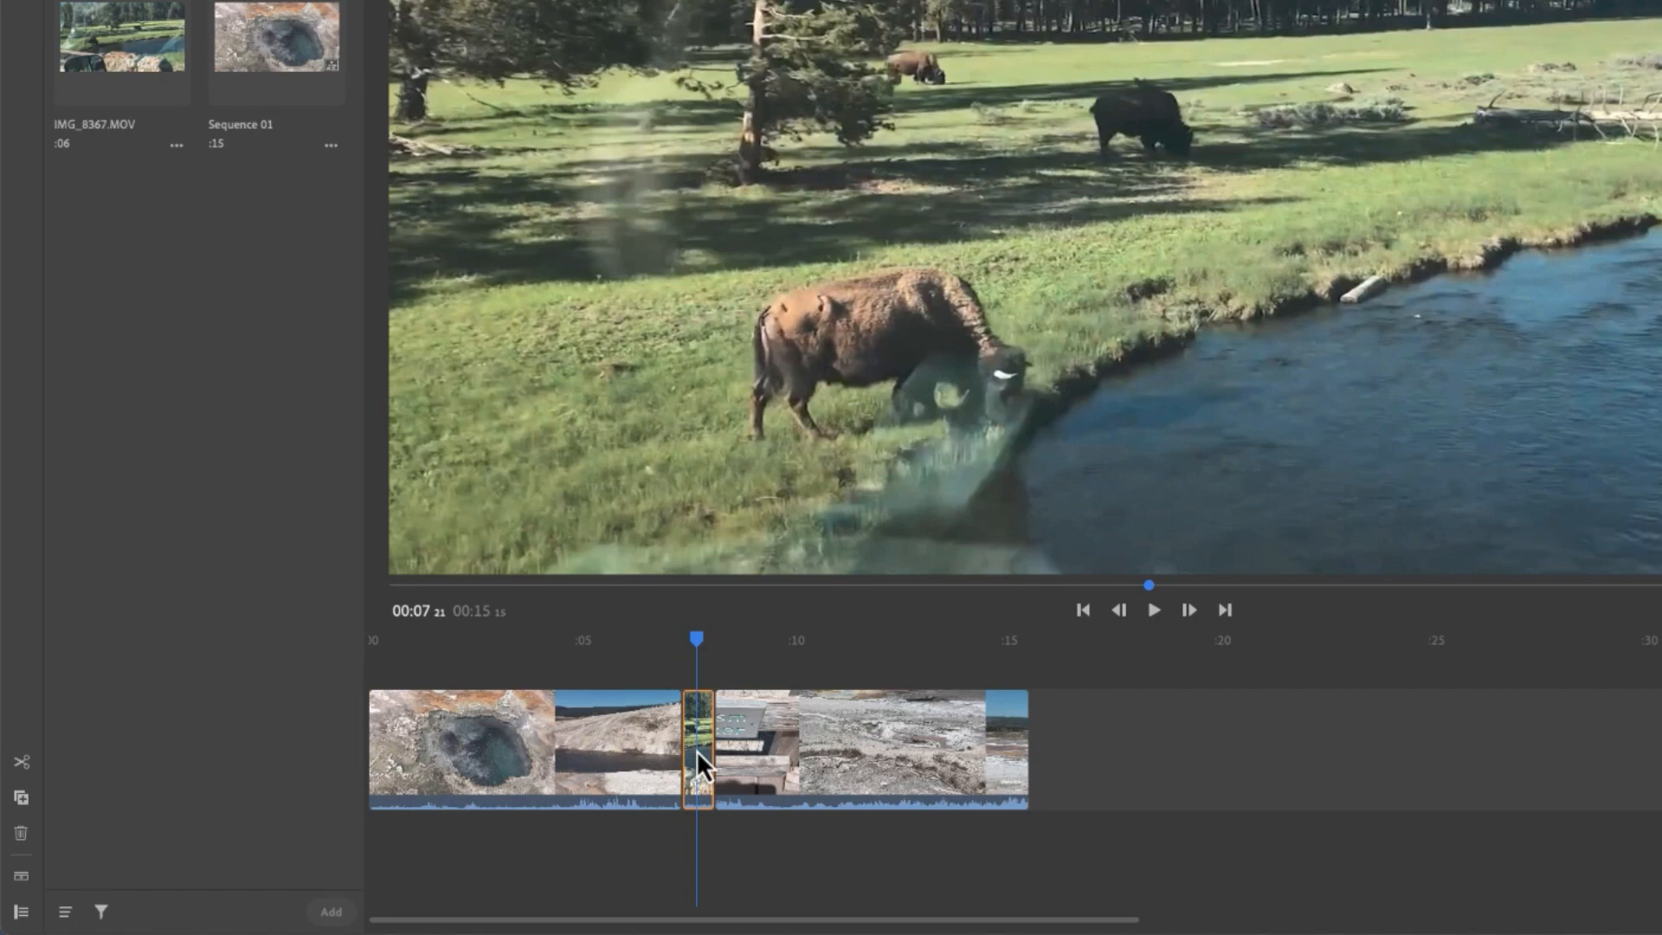
drag(697, 750, 1014, 744)
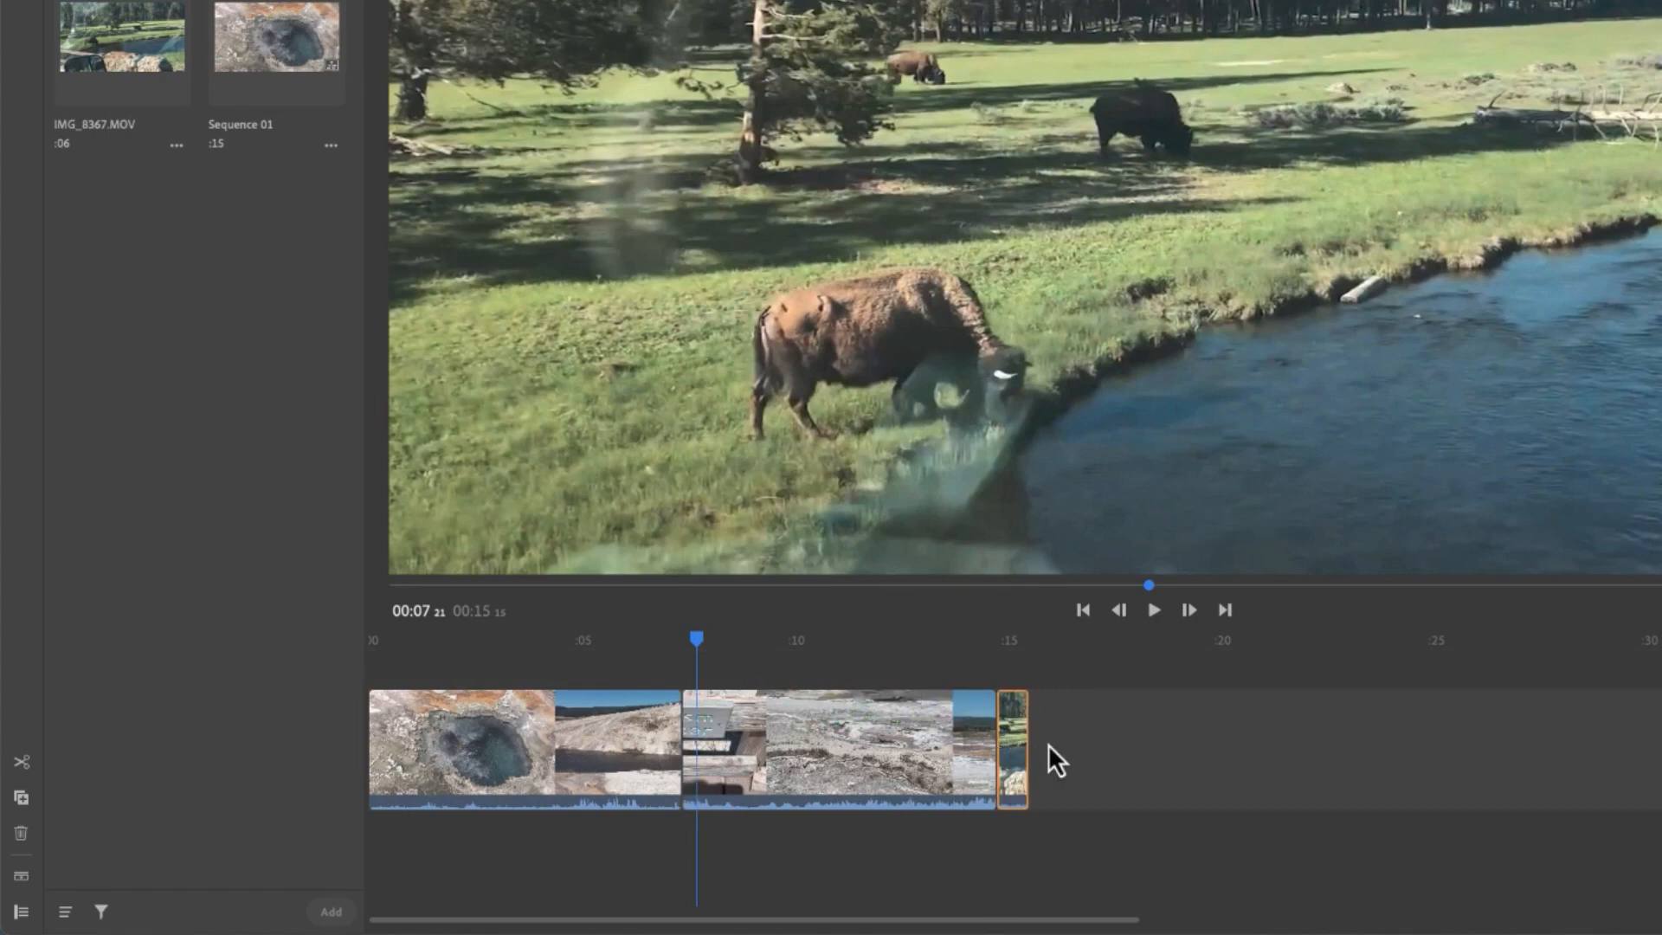
click(1011, 767)
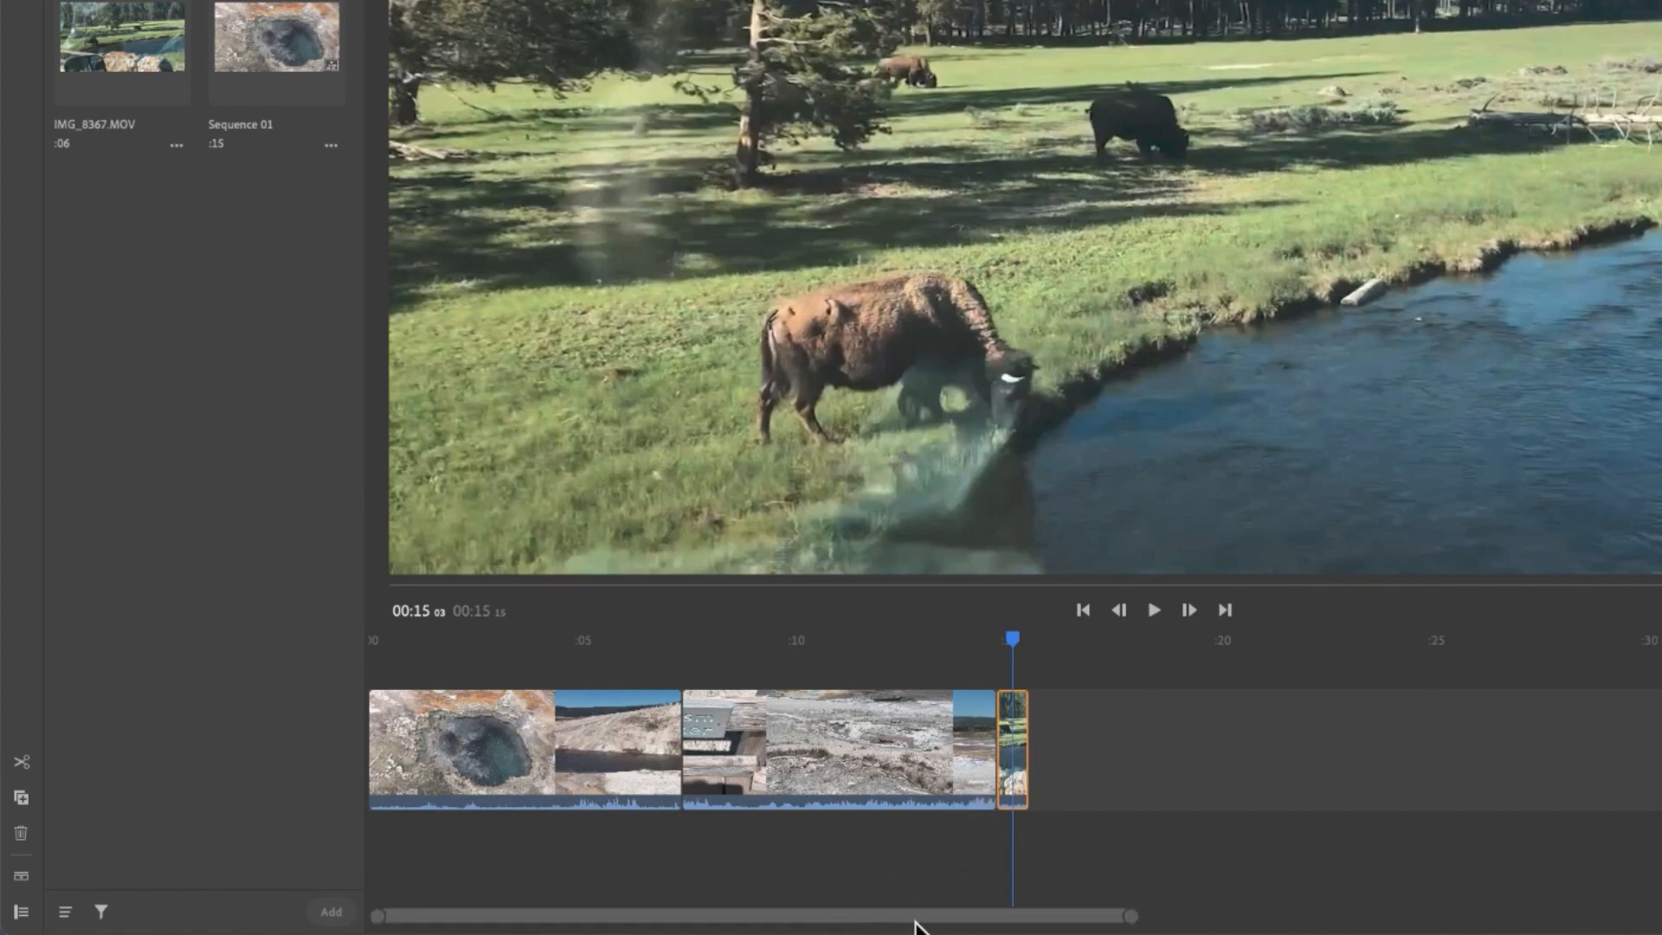
- Scroll back and forth along the timeline to examine the whole sequence and the short bison clip at its end
drag(914, 918, 1027, 900)
scroll(824, 900, right, 3)
scroll(831, 900, left, 5)
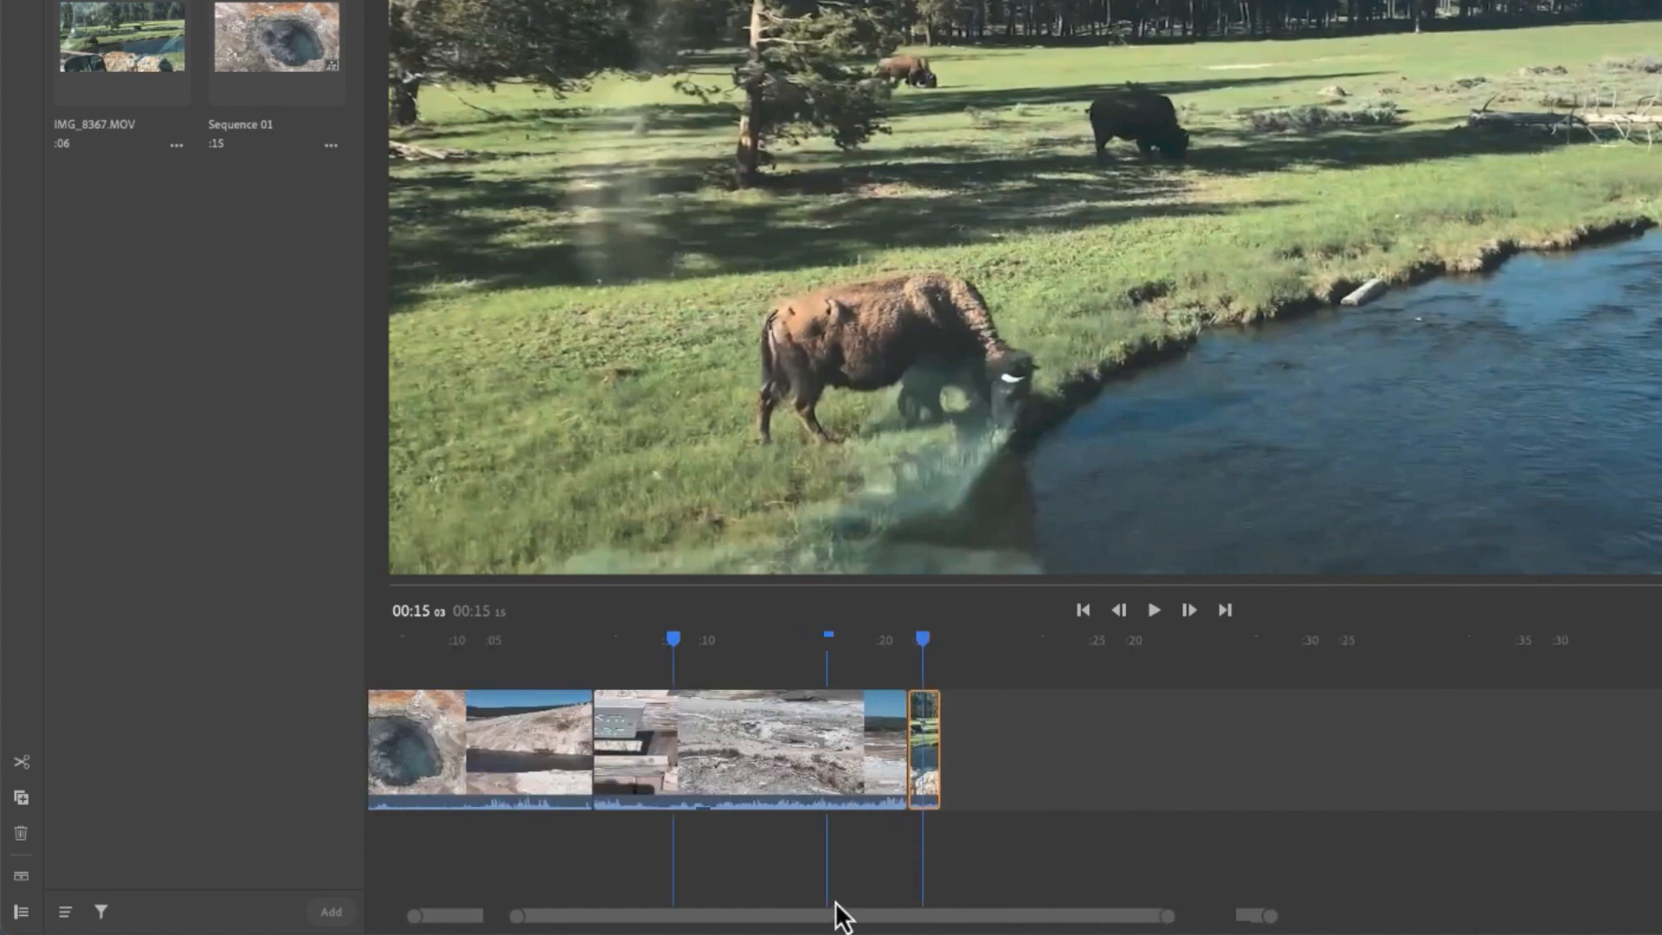
scroll(836, 900, right, 5)
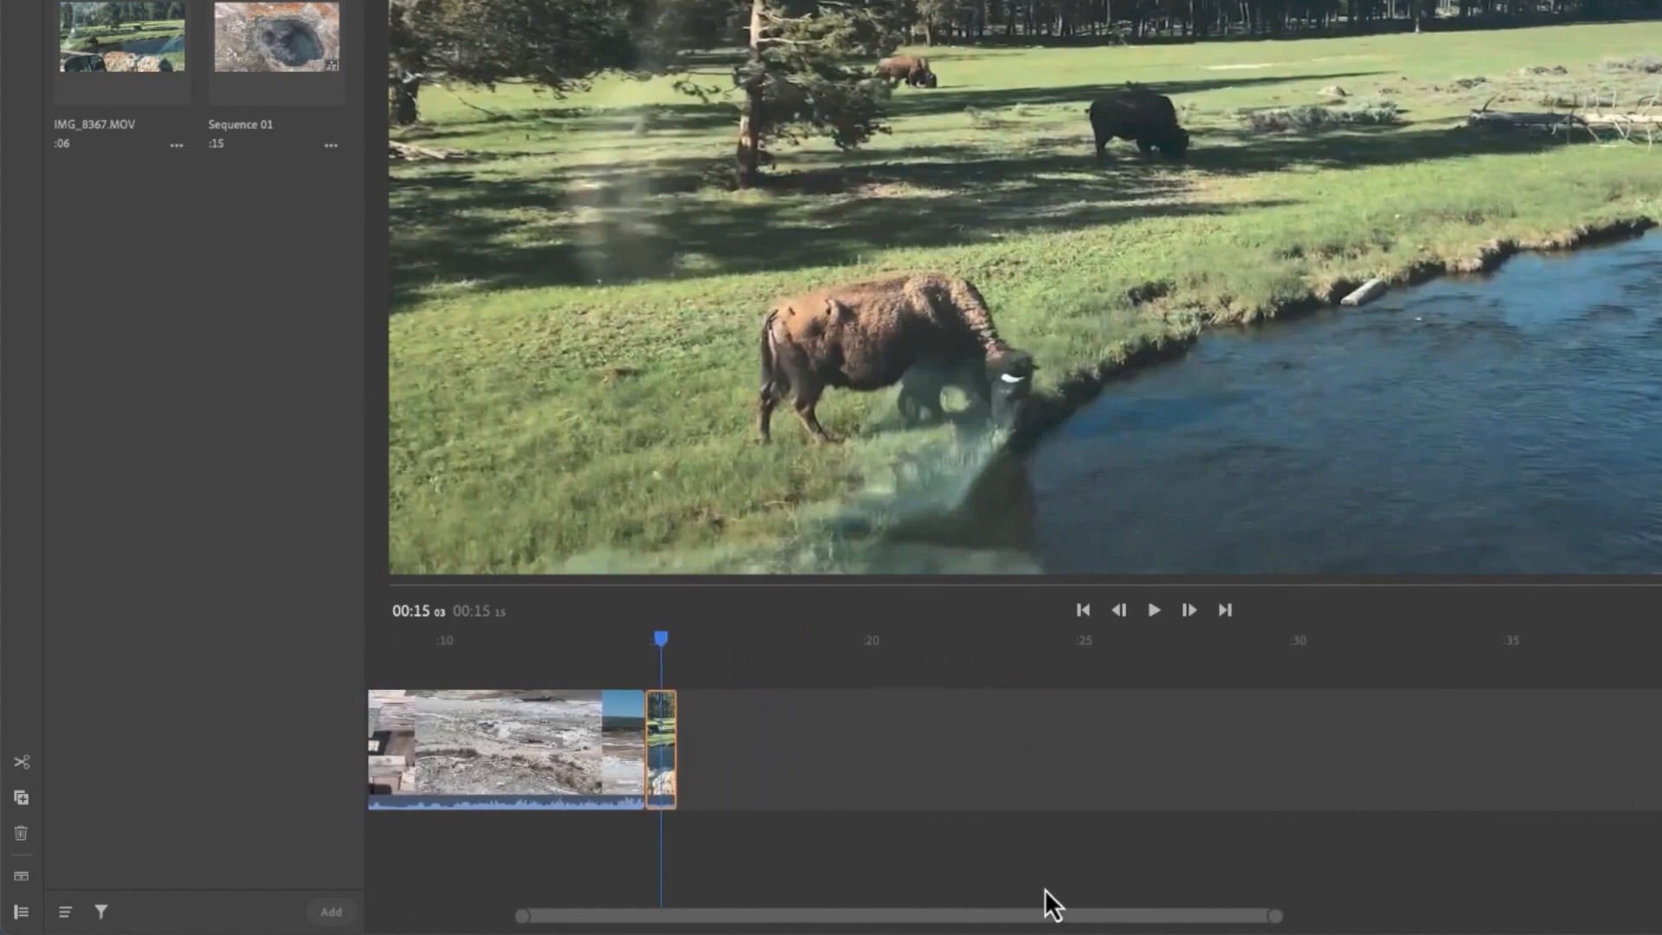
scroll(1125, 909, left, 2)
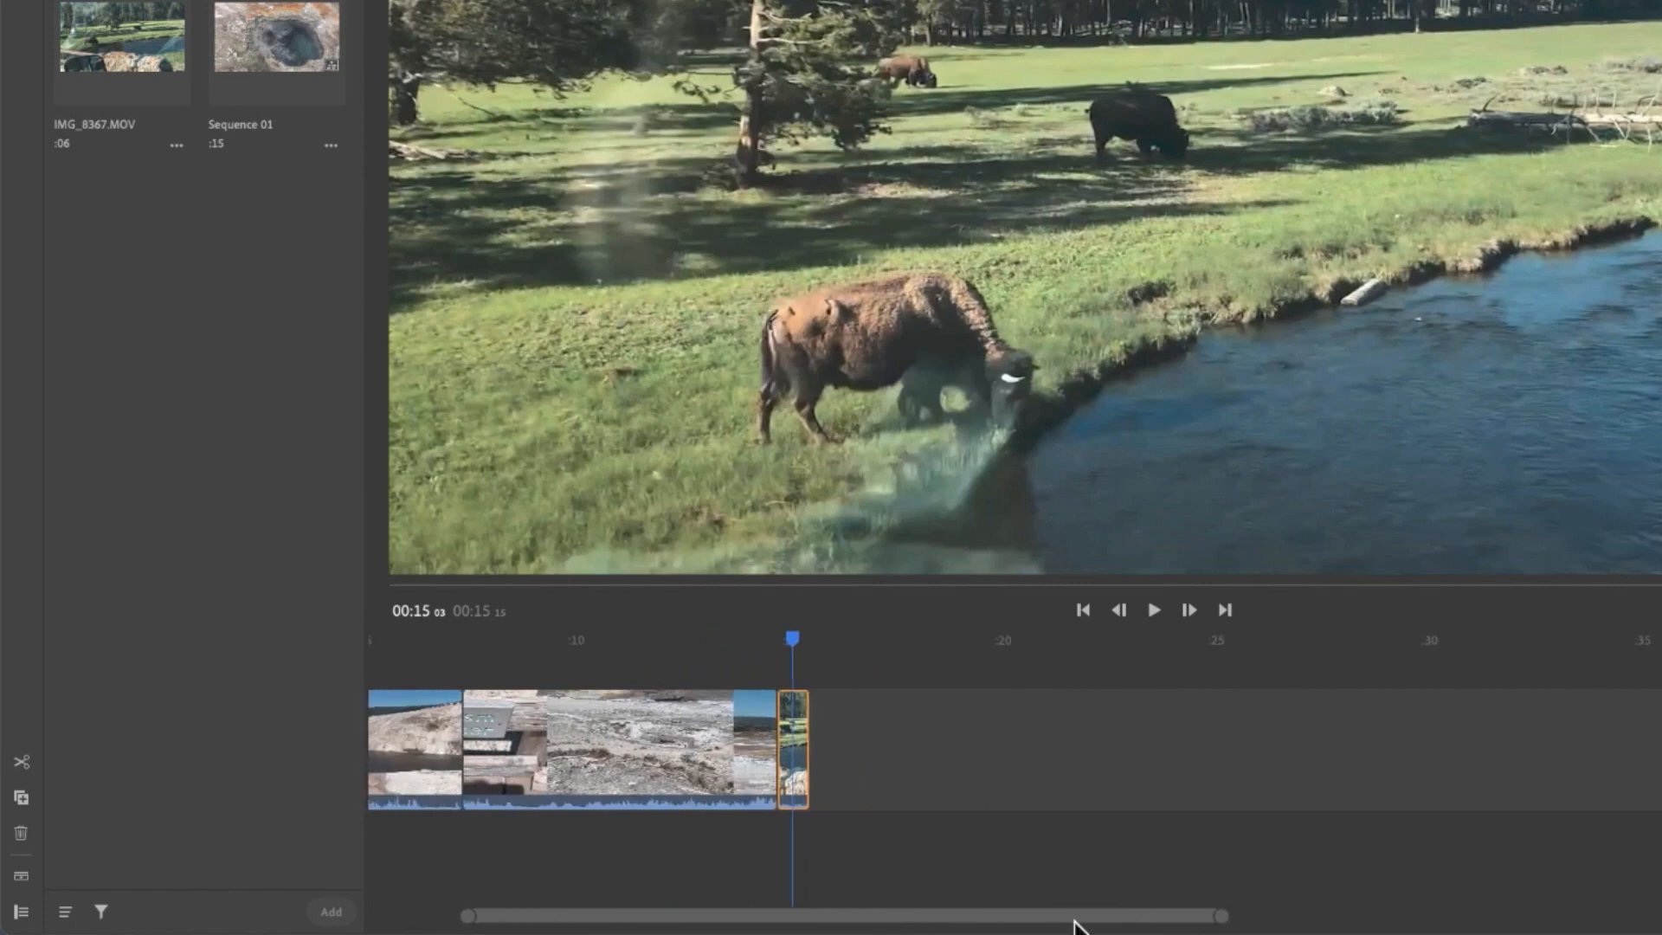
scroll(1064, 926, right, 5)
scroll(865, 922, left, 5)
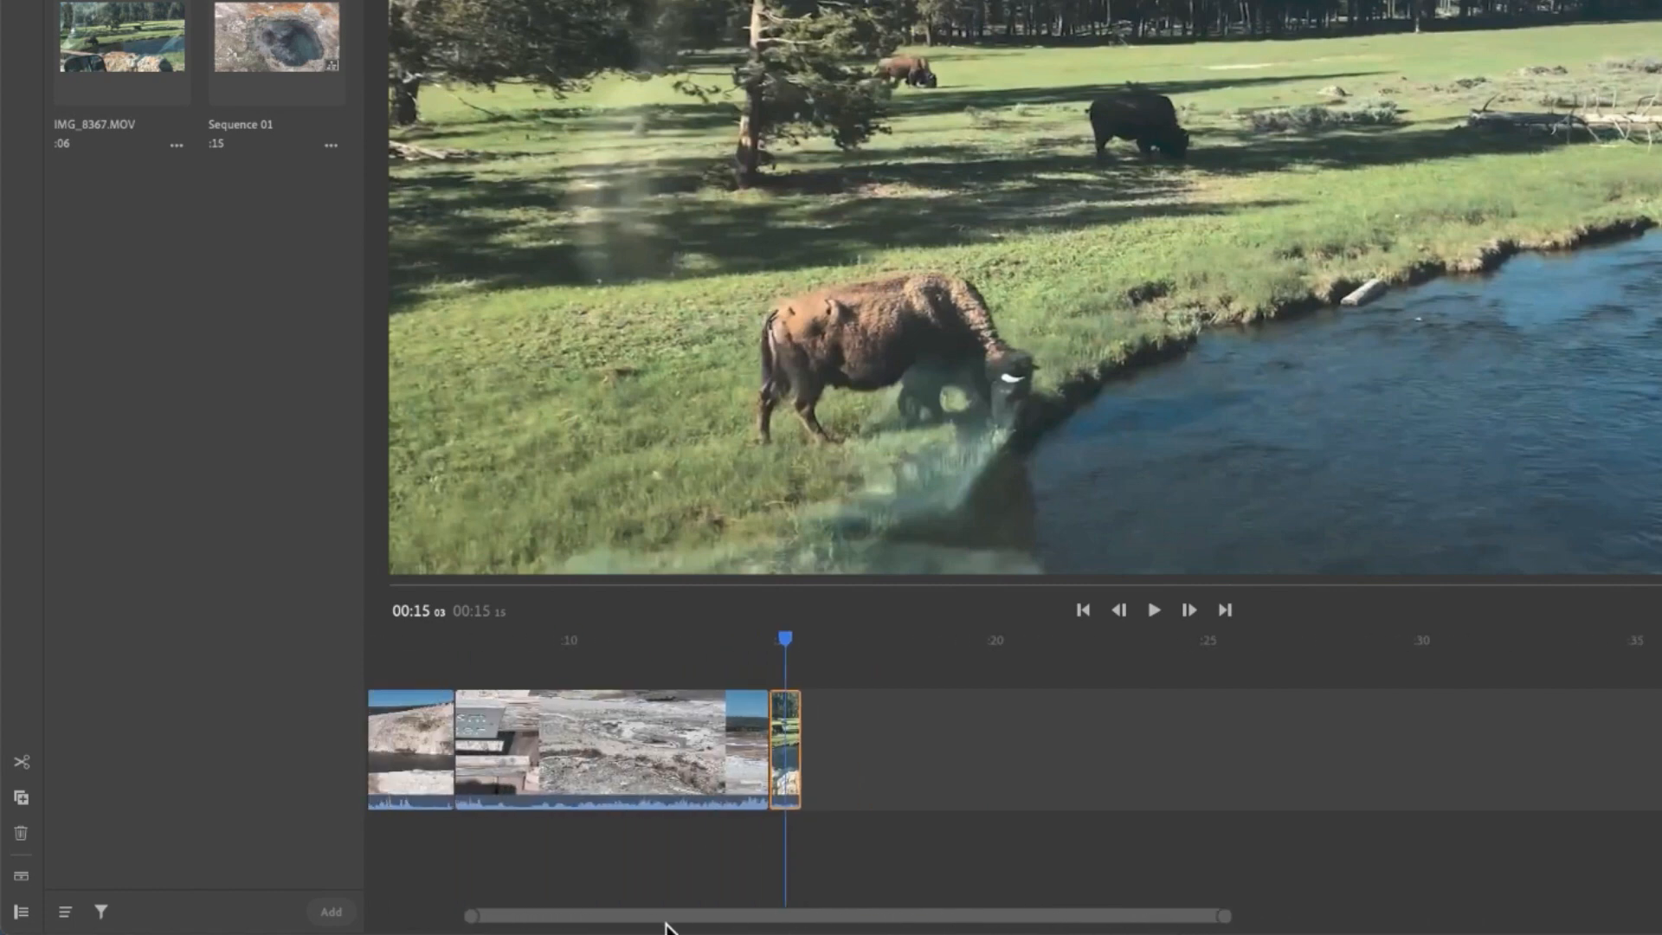
scroll(700, 927, left, 3)
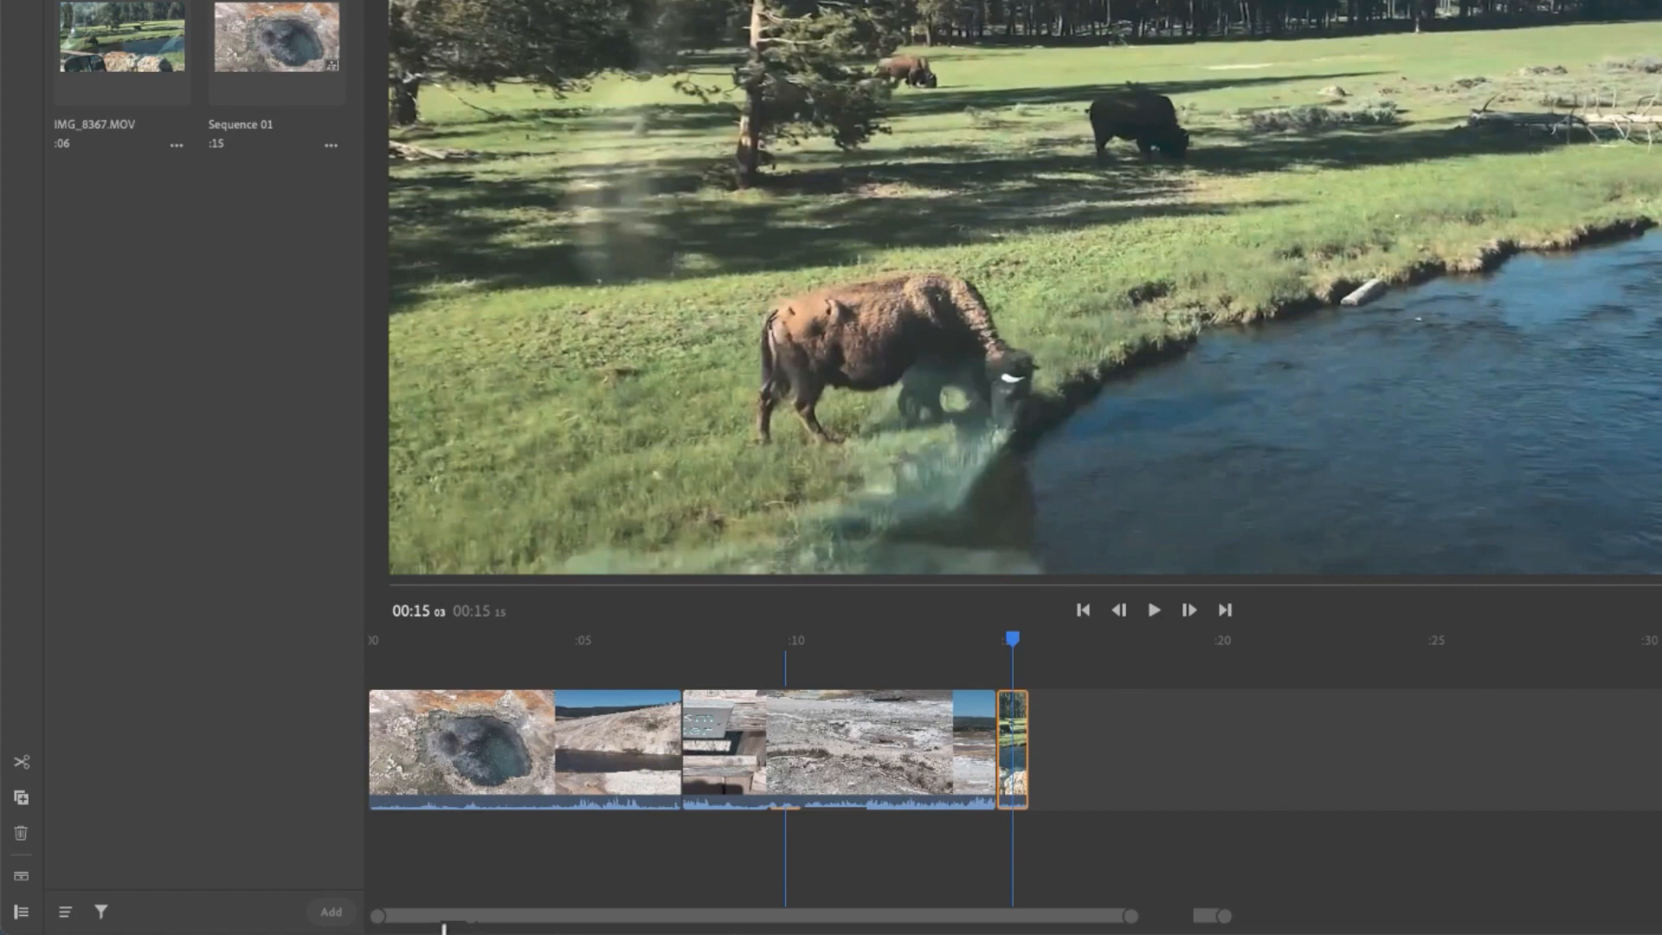
scroll(472, 923, right, 2)
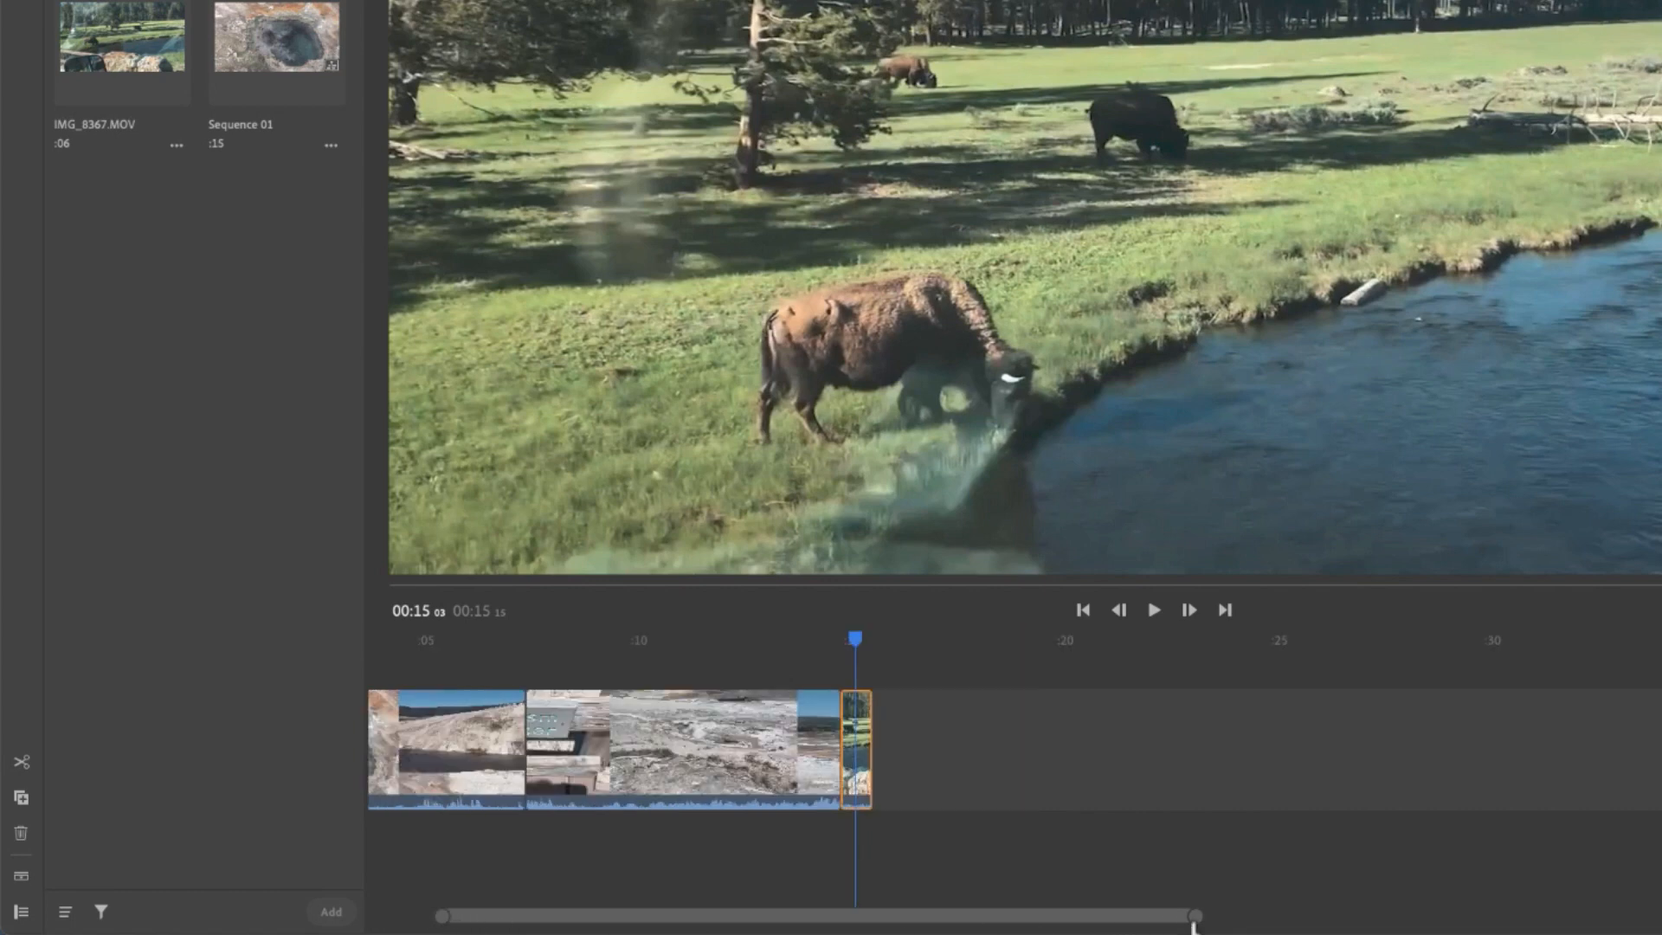
- Extend the end of the bison clip until it is about 4 seconds long
drag(1194, 917, 1181, 916)
drag(1078, 922, 1207, 914)
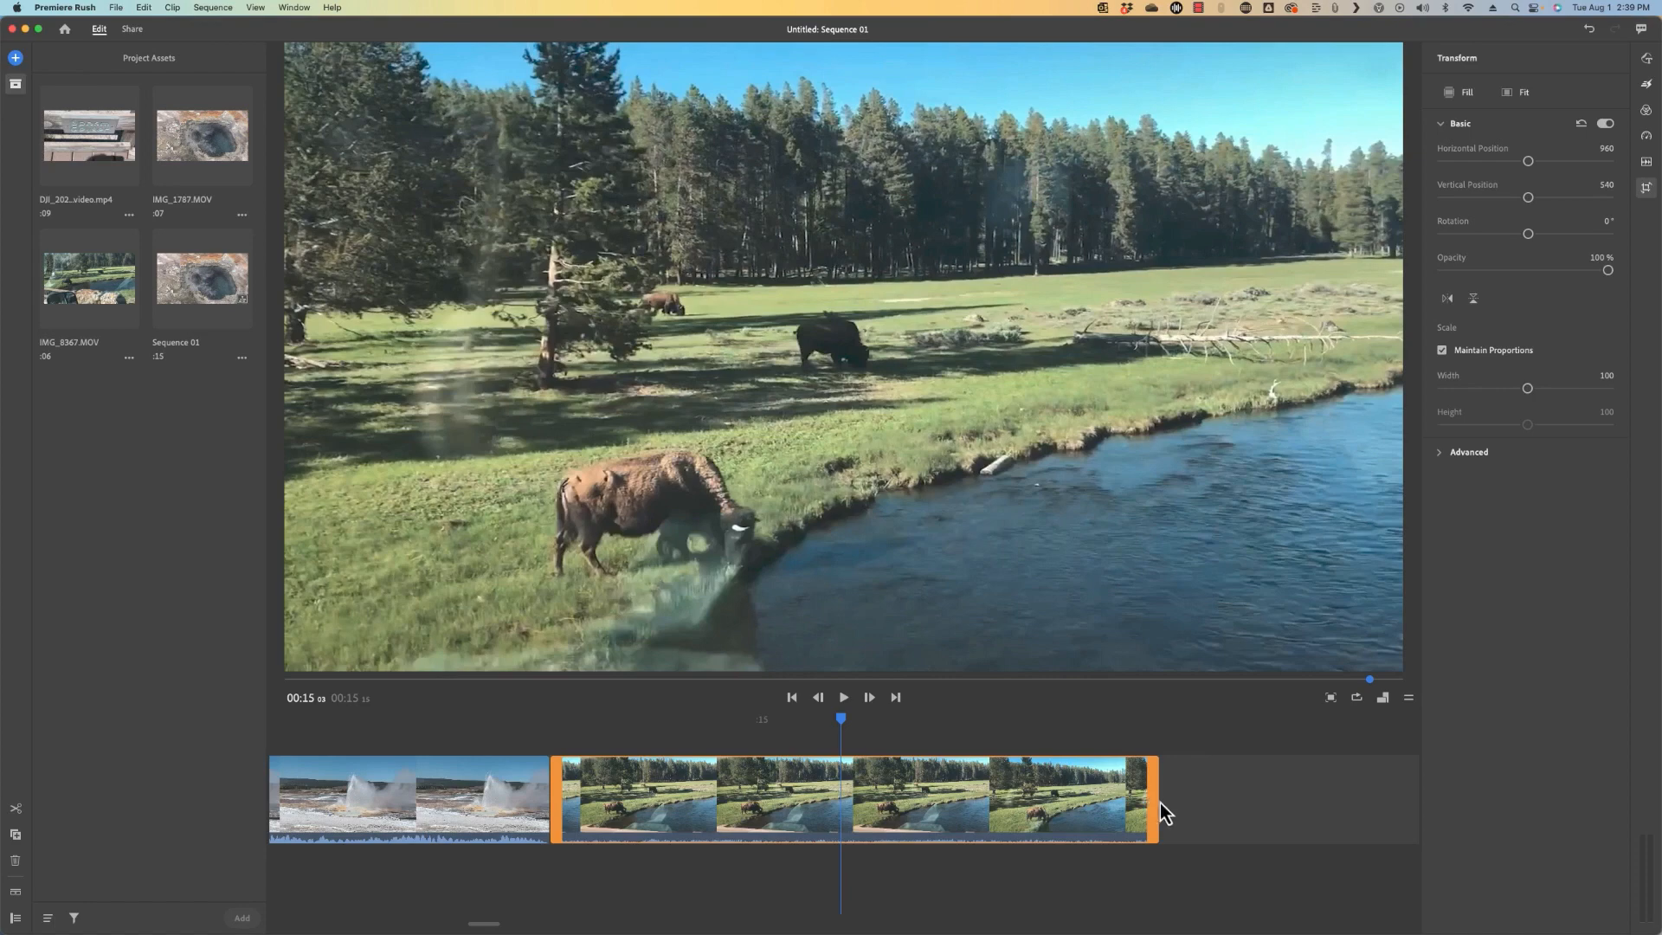
drag(1149, 800, 1370, 801)
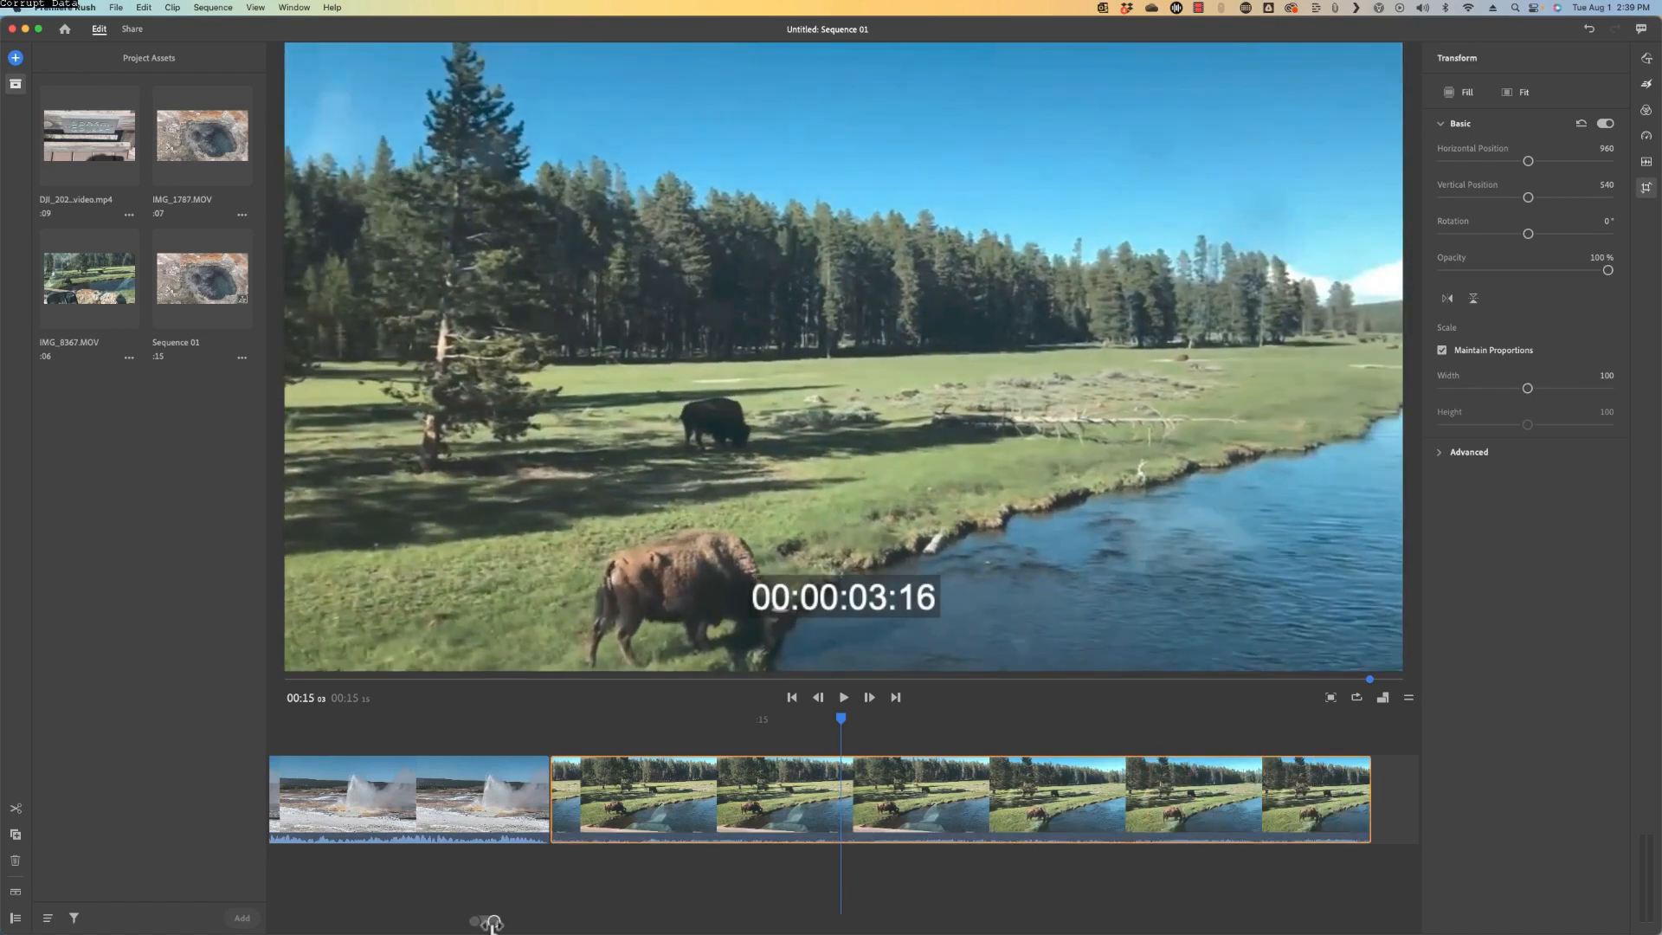
drag(492, 922, 771, 912)
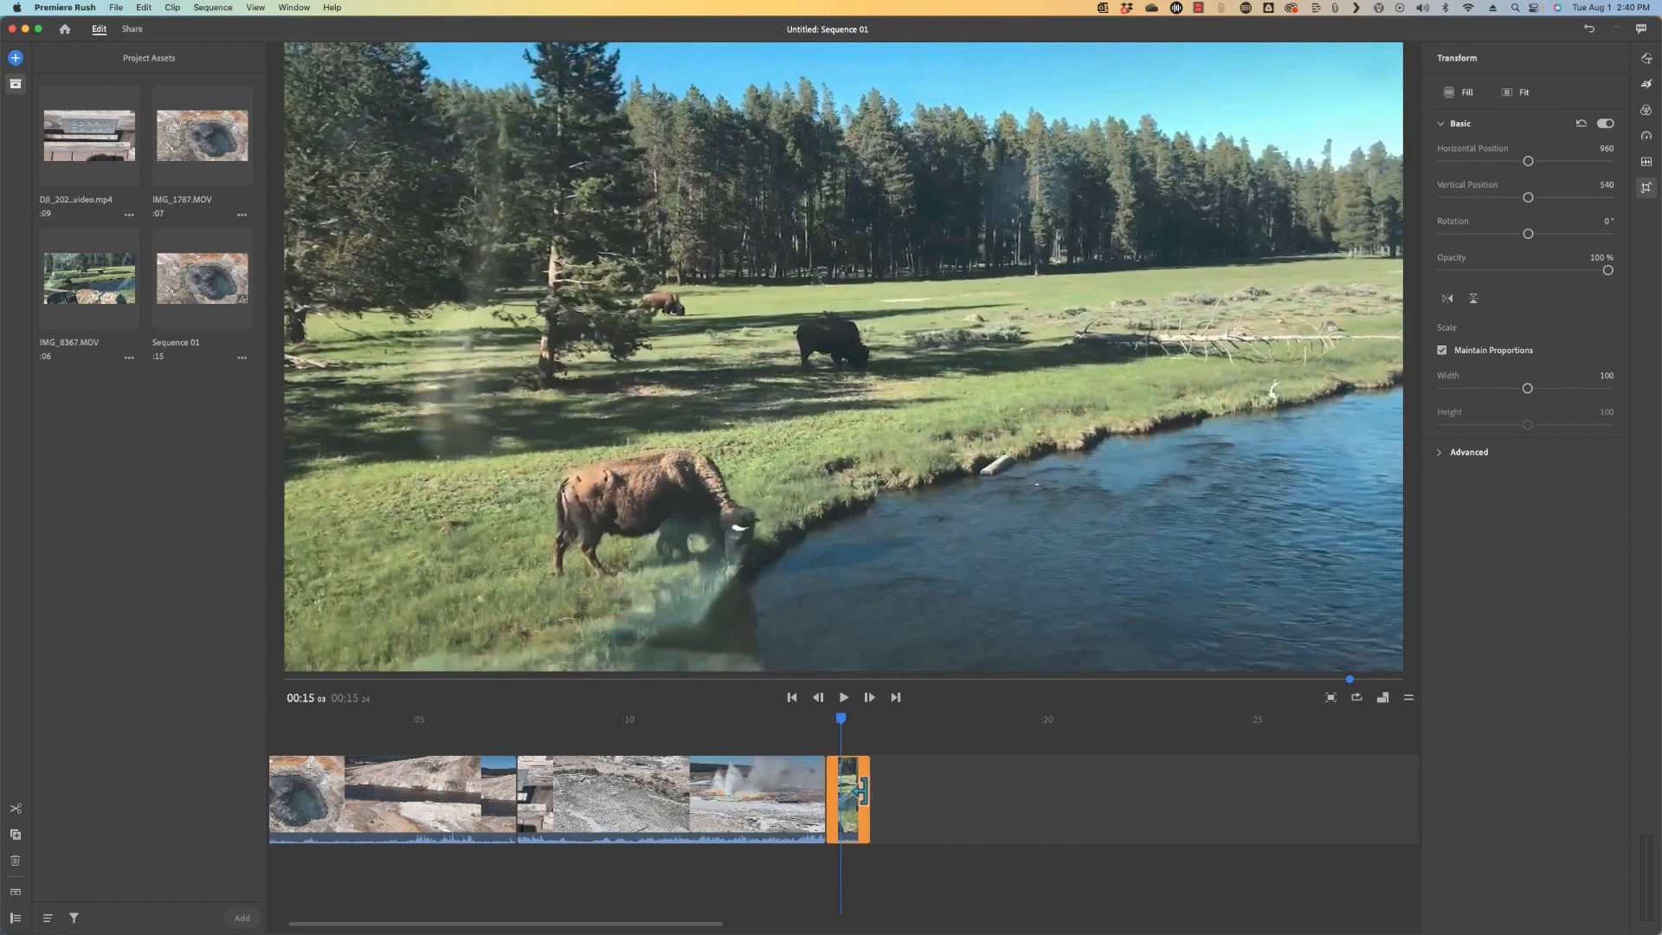
drag(865, 796, 950, 803)
- Move the bison clip from the end of the sequence to between the hot spring clip and the geyser clip
drag(715, 921, 770, 925)
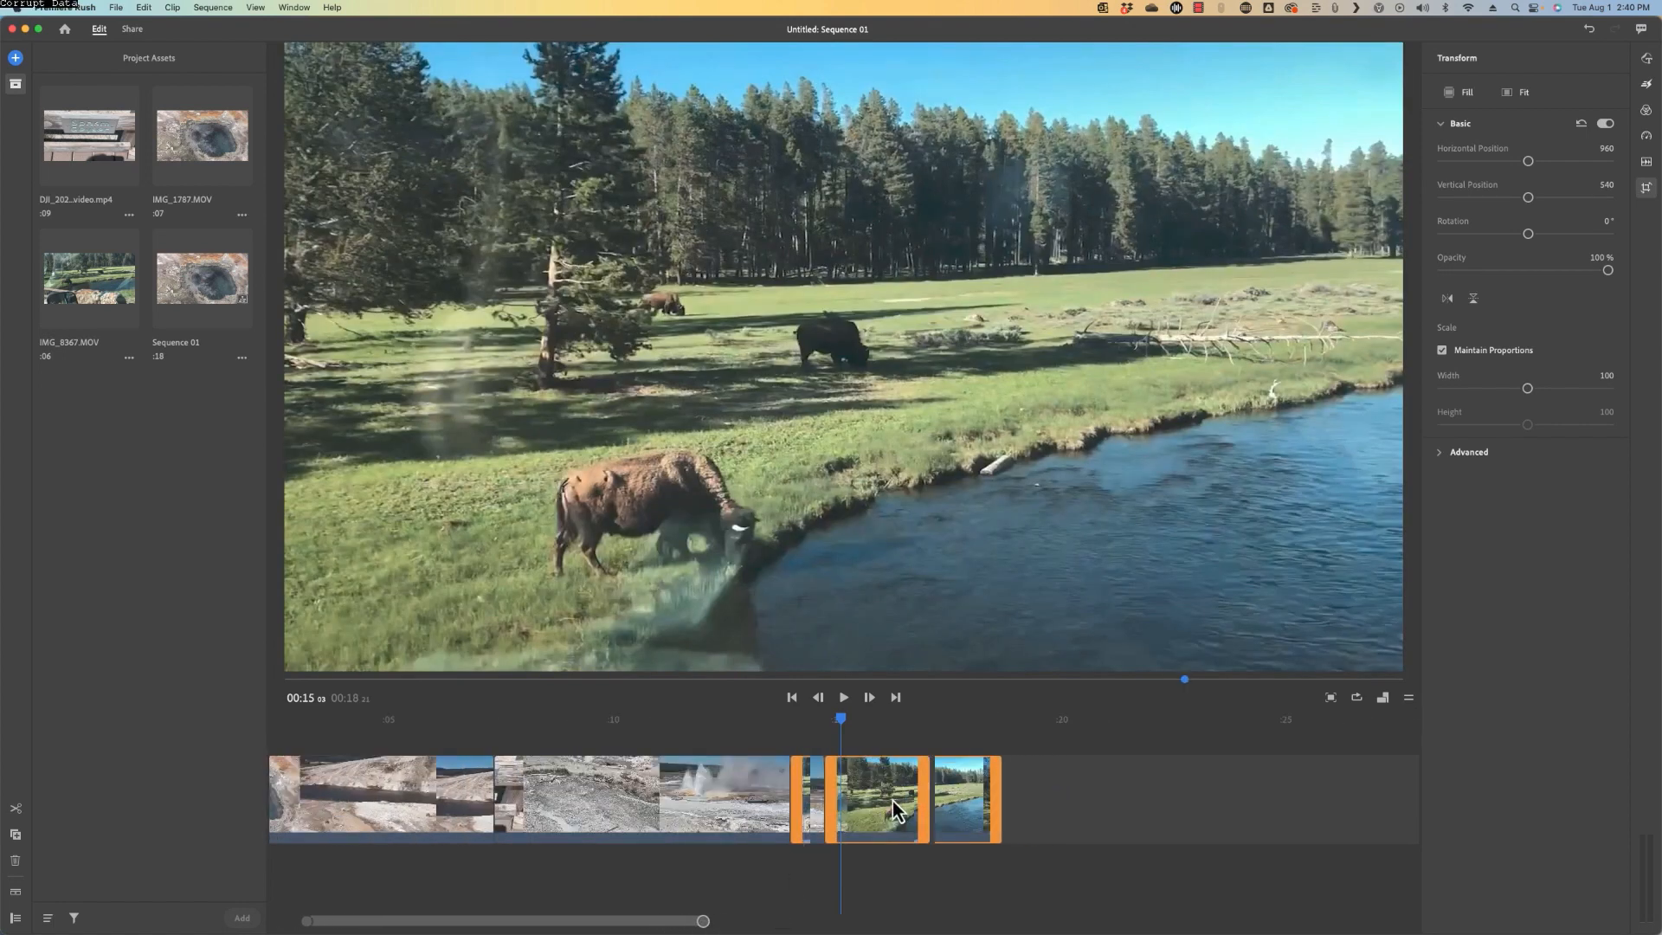
drag(829, 744, 597, 789)
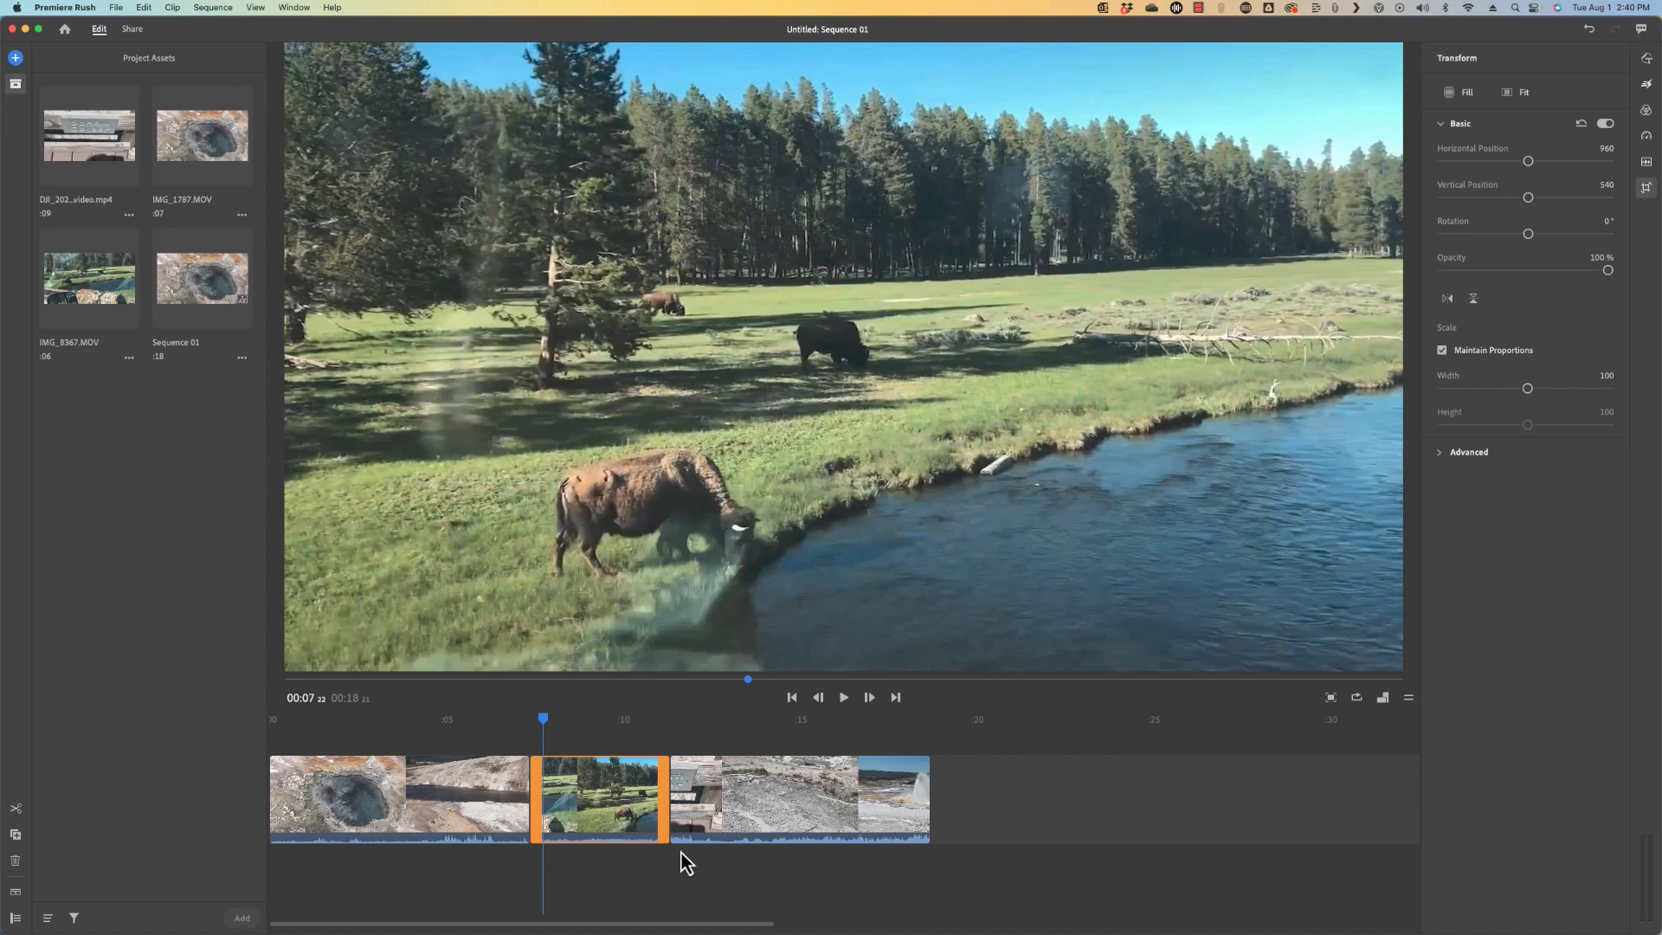
drag(679, 923, 710, 923)
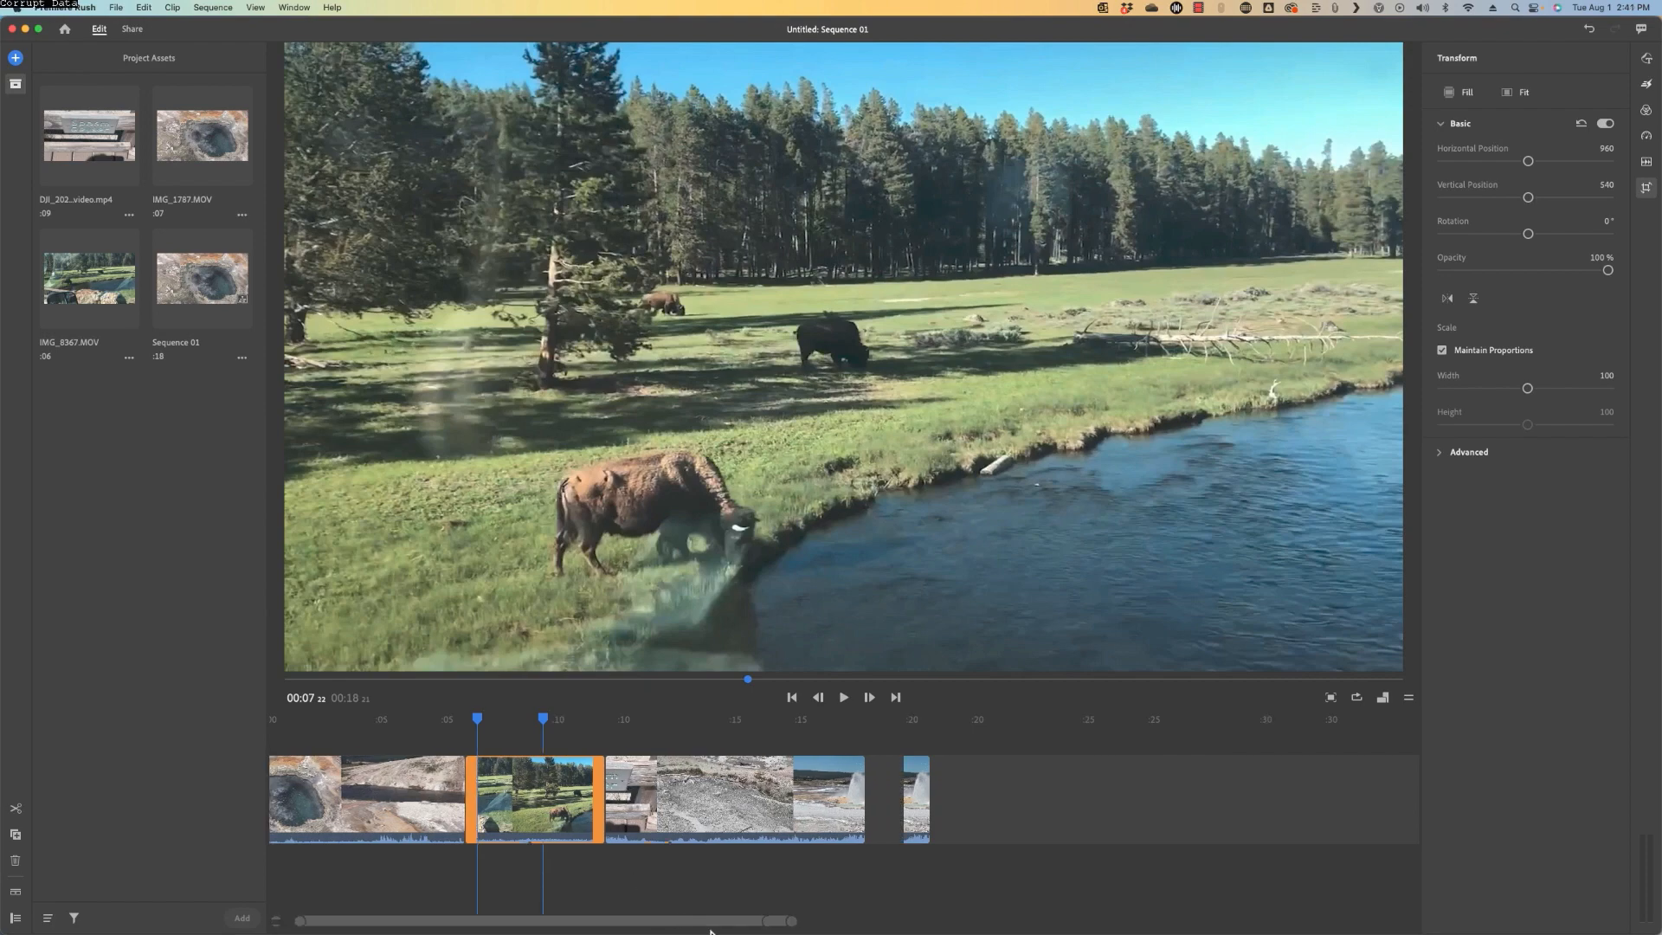